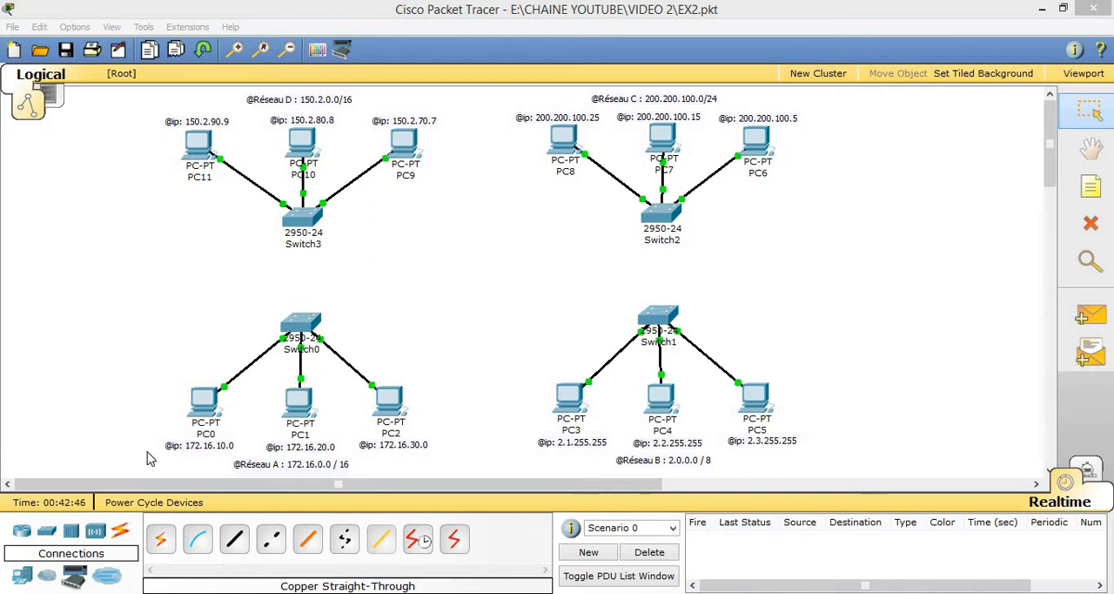
Step: Place an 1841 router in the centre of the workspace between the four switches
{"action": "left_click", "coordinate": [21, 533]}
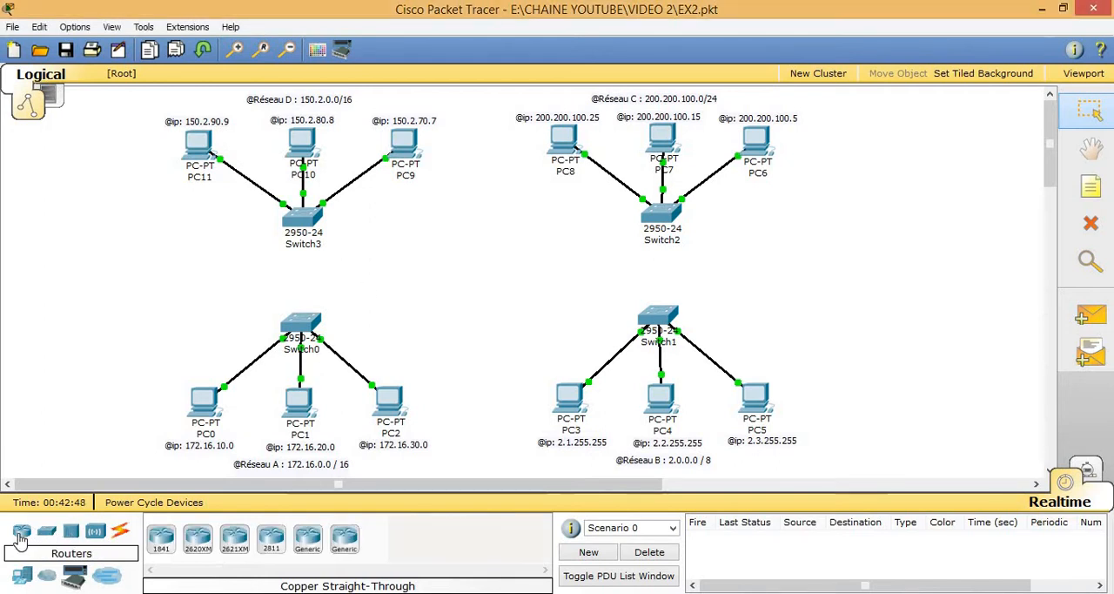
{"action": "left_click", "coordinate": [160, 547]}
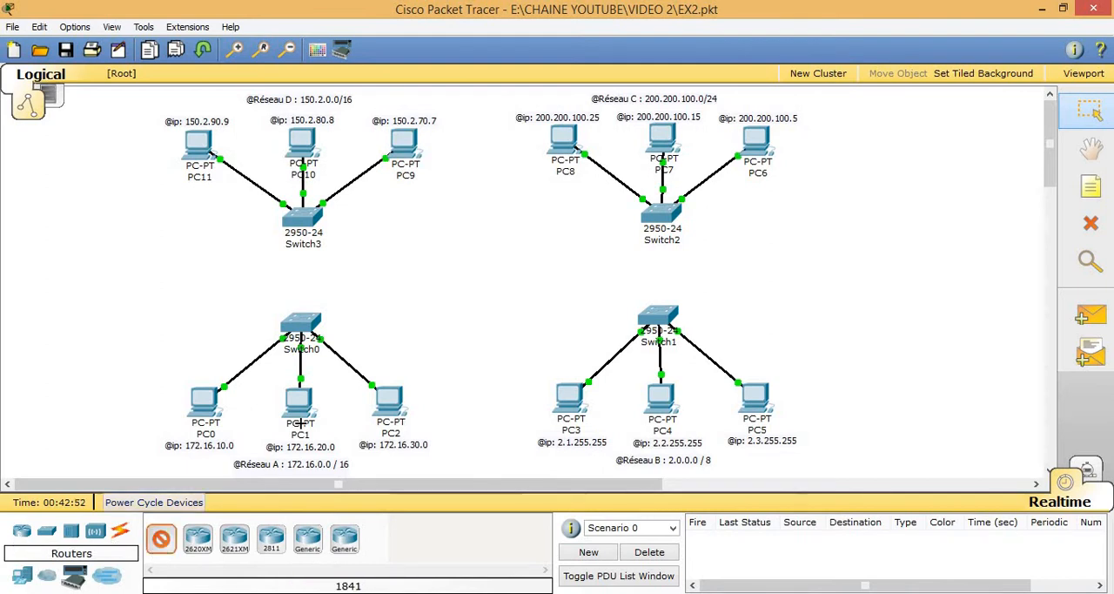
{"action": "left_click", "coordinate": [475, 275]}
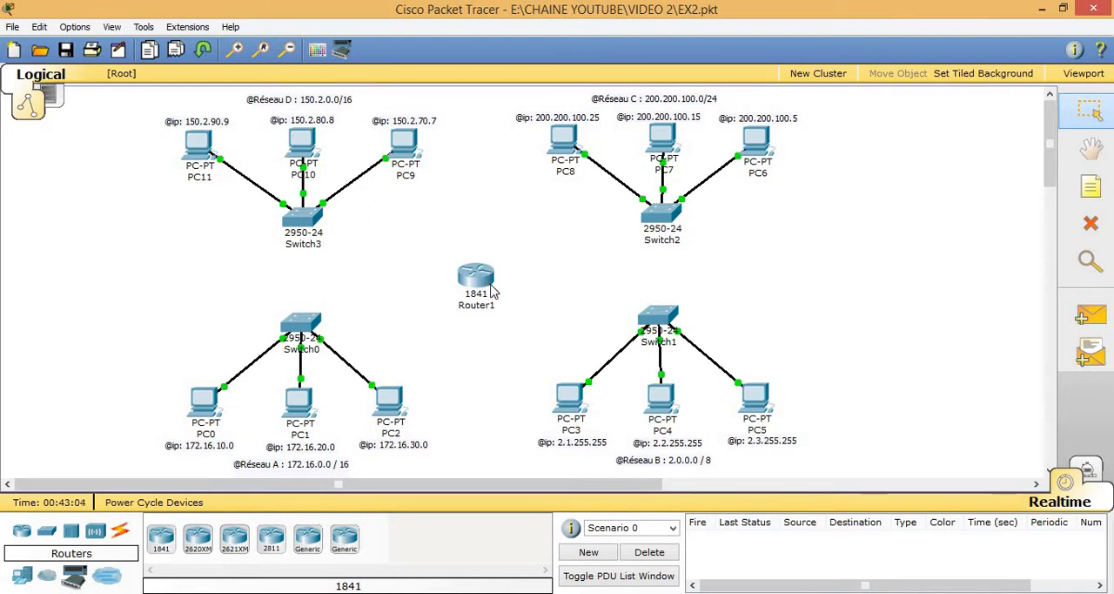
Step: Install a WIC-1ENET module in each of the powered-off Router1's two empty slots and switch the router back on
{"action": "mouse_move", "coordinate": [492, 292]}
{"action": "left_click", "coordinate": [475, 282]}
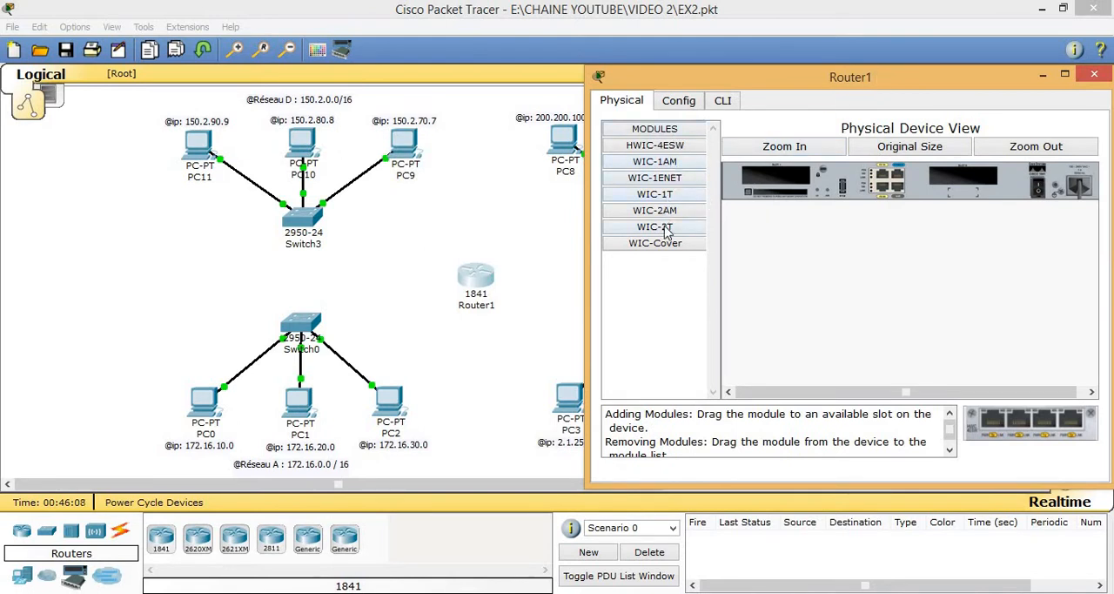
{"action": "left_click", "coordinate": [648, 183]}
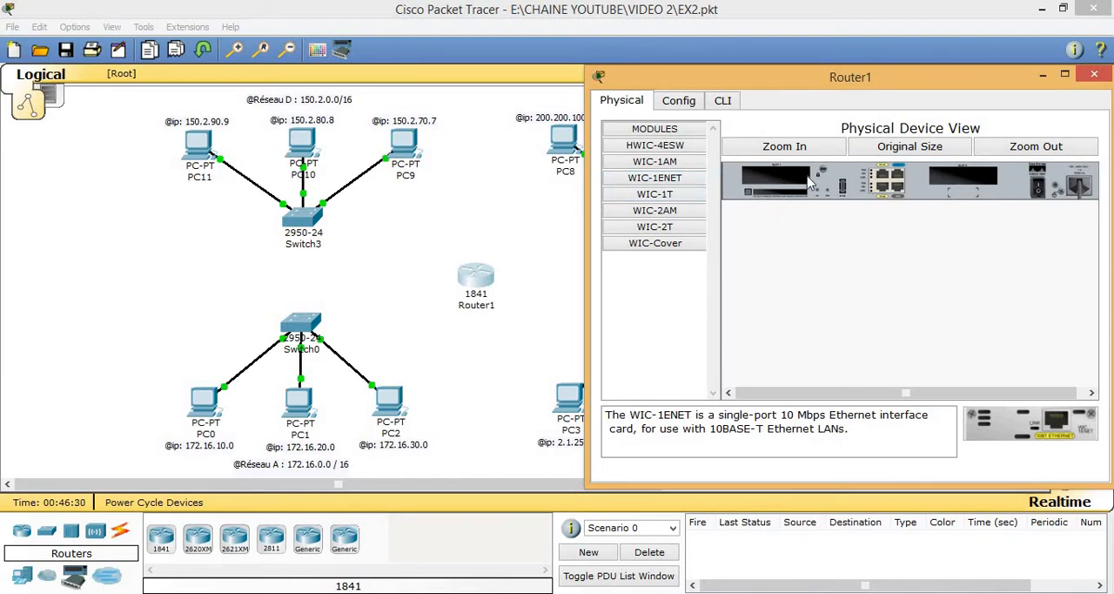
{"action": "key", "text": "super+c"}
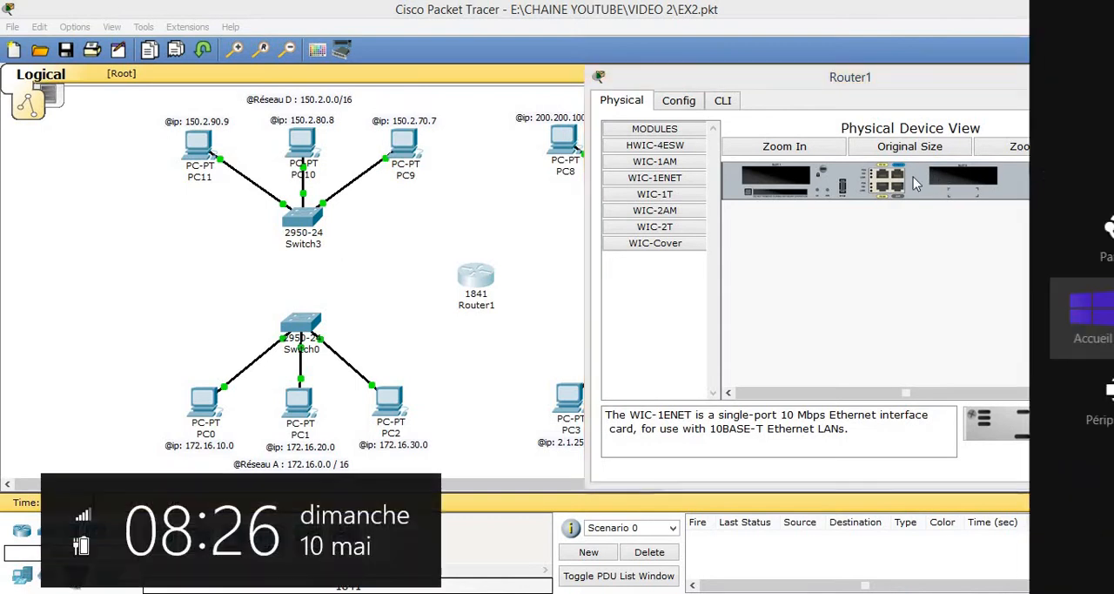
{"action": "left_click", "coordinate": [768, 175]}
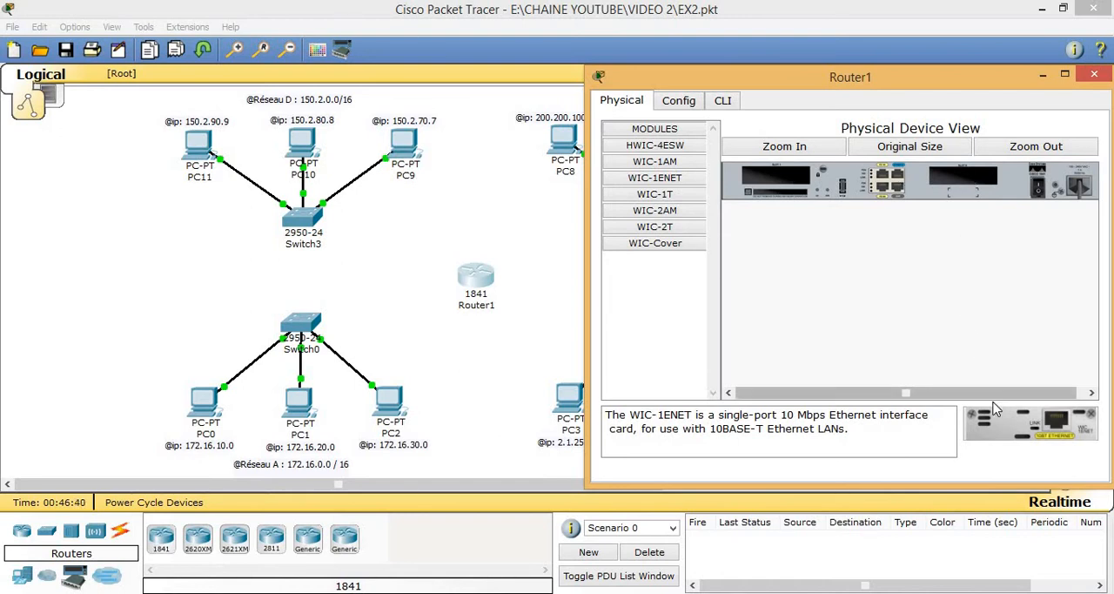
{"action": "left_click_drag", "start_coordinate": [999, 430], "coordinate": [781, 185]}
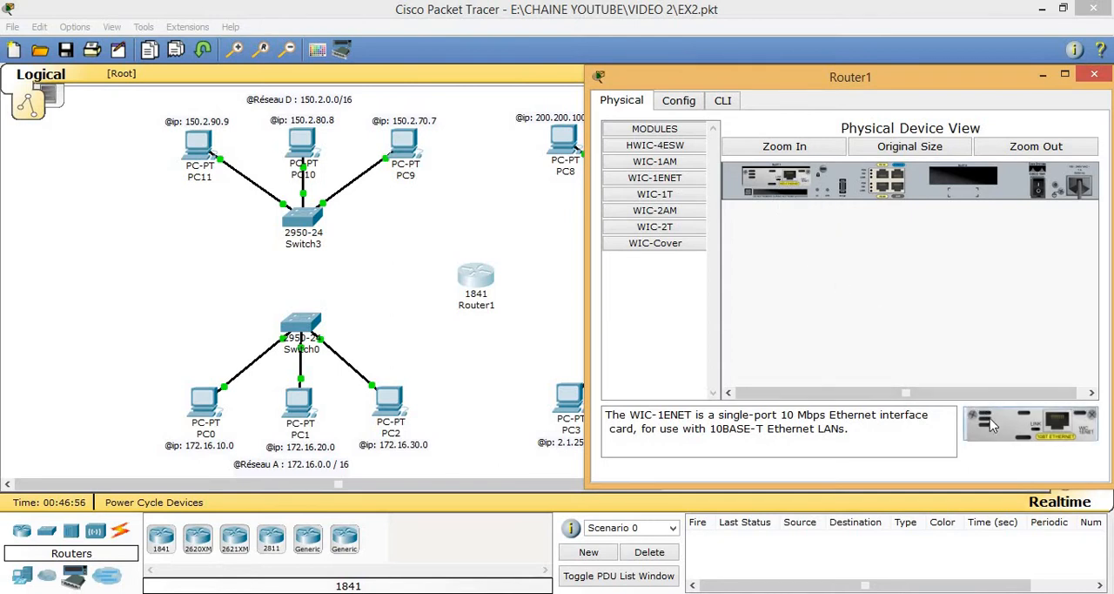
{"action": "left_click_drag", "start_coordinate": [991, 424], "coordinate": [944, 179]}
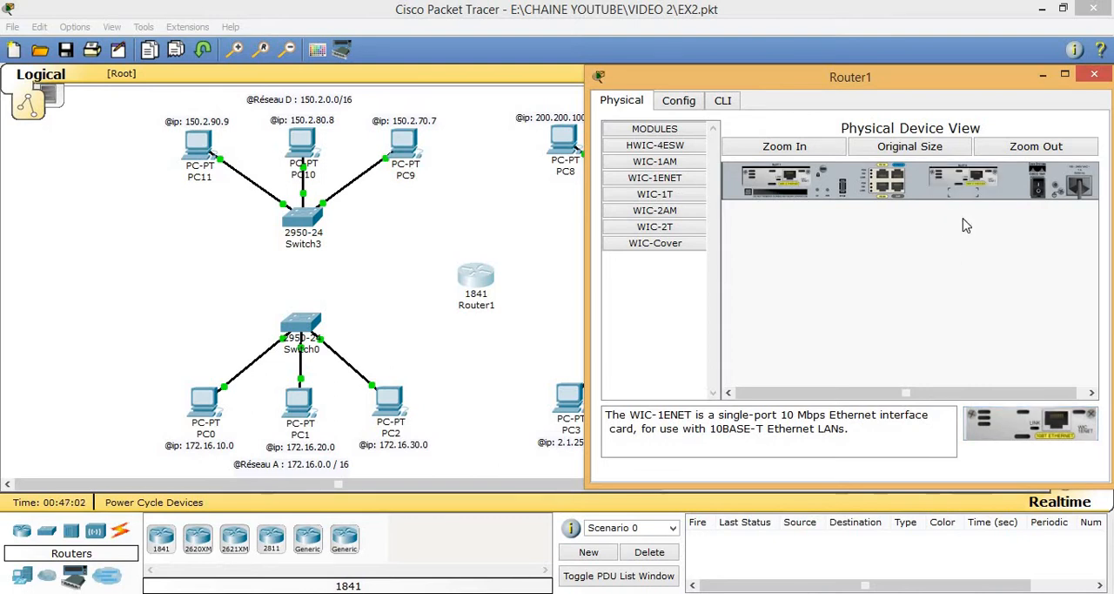
{"action": "left_click", "coordinate": [1037, 185]}
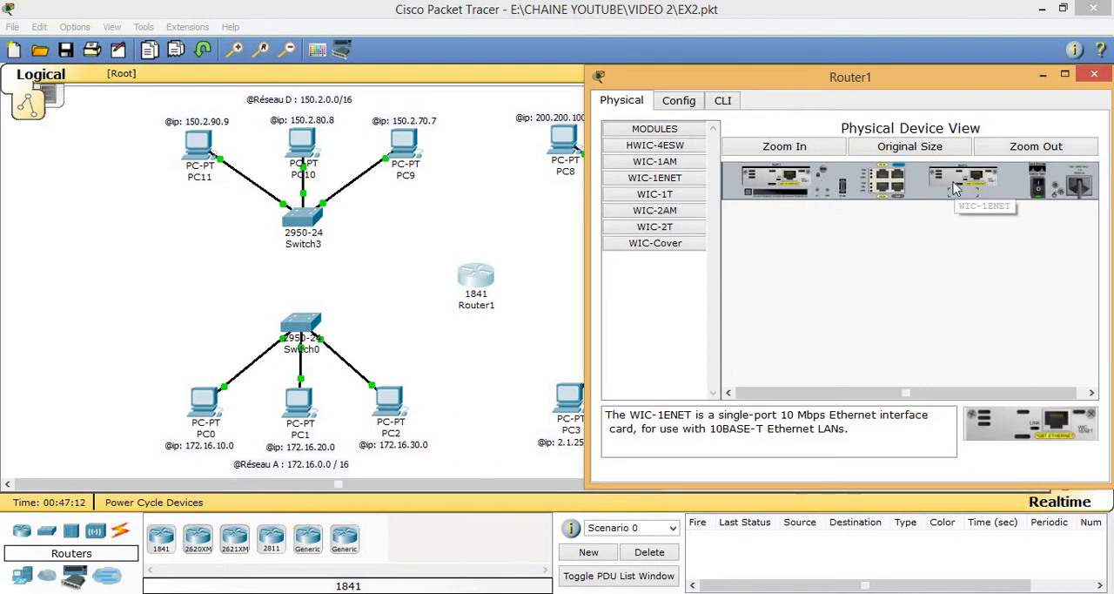
Step: Close Router1's device window
{"action": "key", "text": "super+c"}
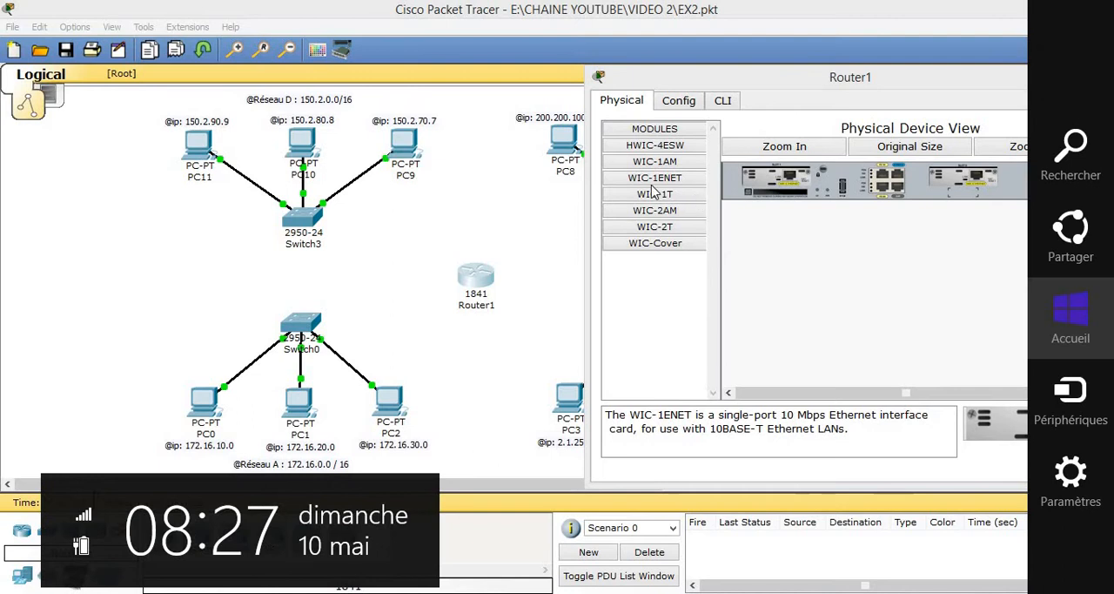
{"action": "left_click", "coordinate": [798, 238]}
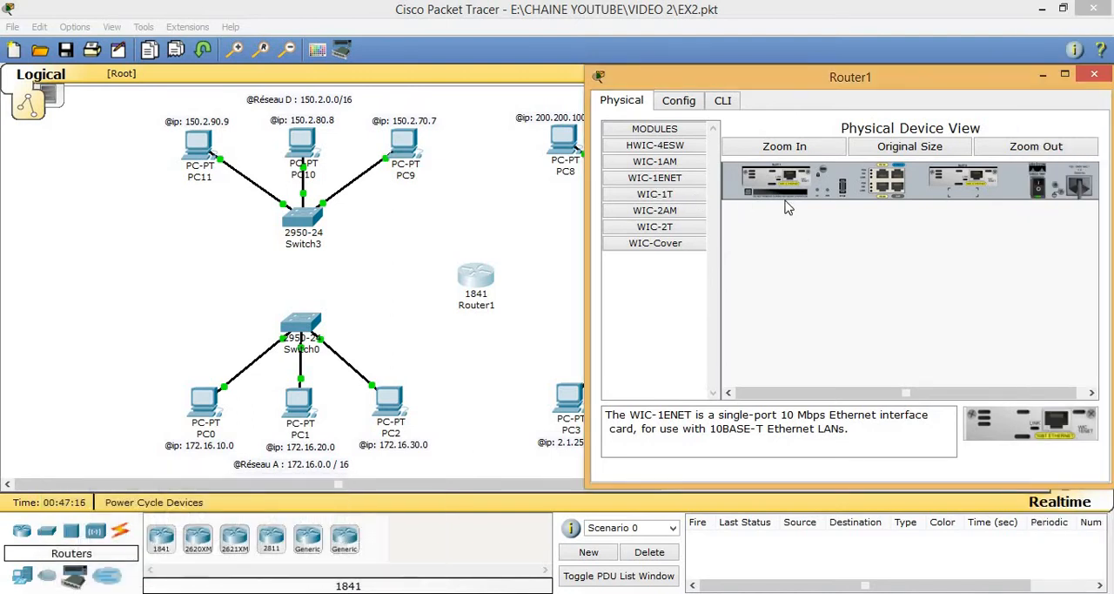
{"action": "key", "text": "super+c"}
{"action": "left_click", "coordinate": [948, 183]}
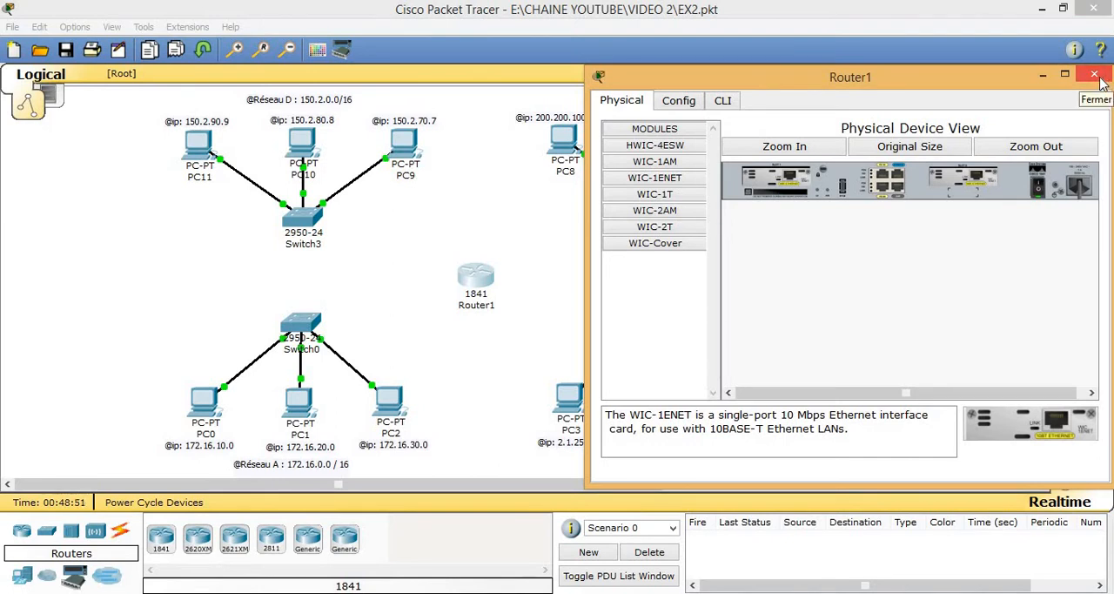
{"action": "left_click", "coordinate": [1095, 77]}
{"action": "key", "text": "super+c"}
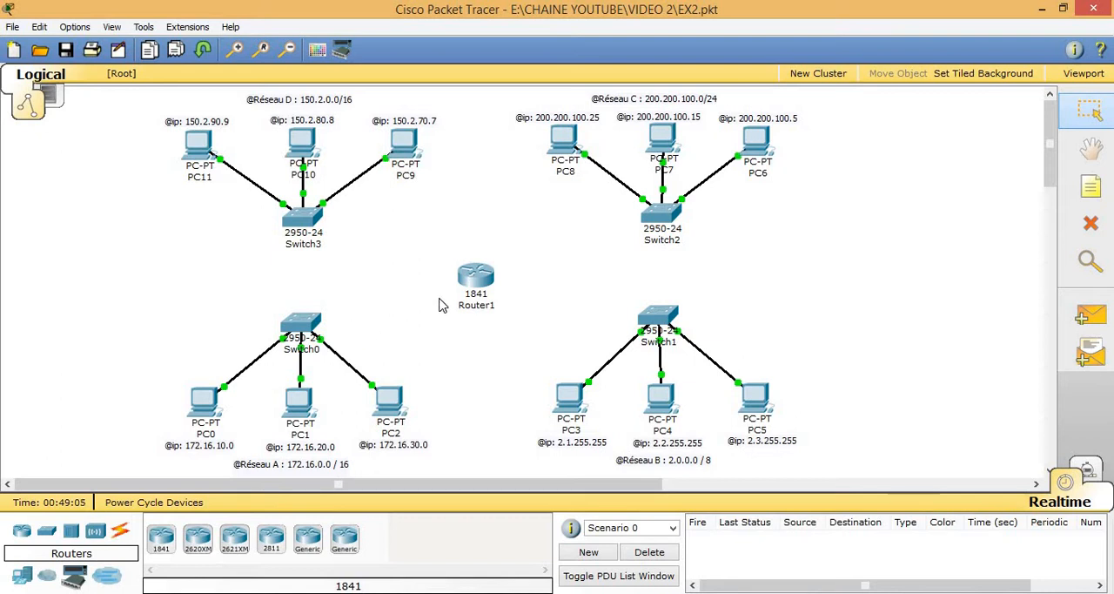
{"action": "mouse_move", "coordinate": [453, 294]}
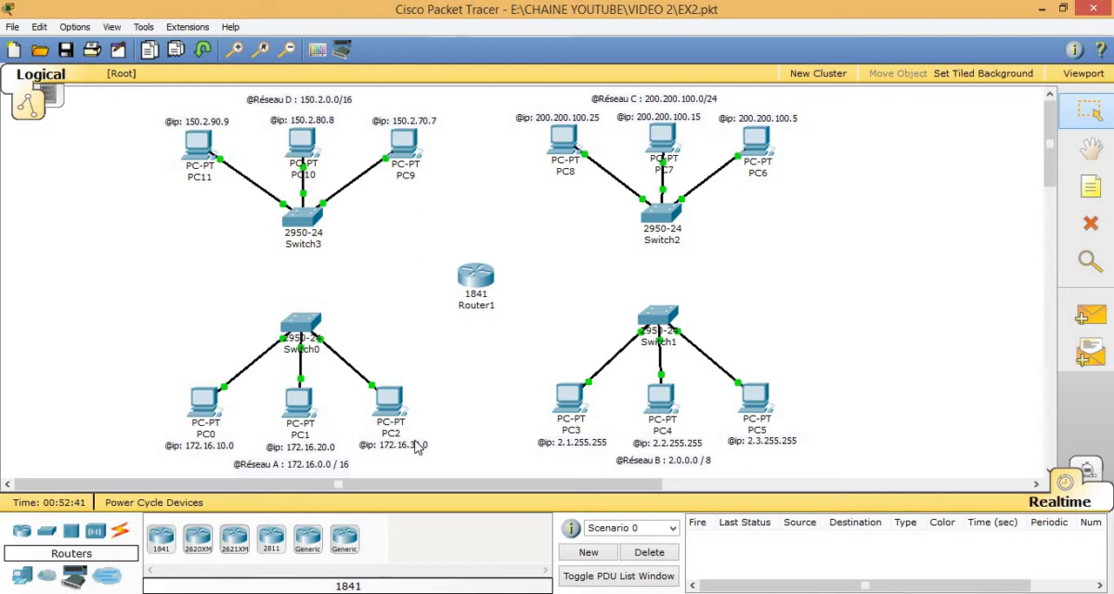
{"action": "key", "text": "super+c"}
{"action": "left_click", "coordinate": [447, 388]}
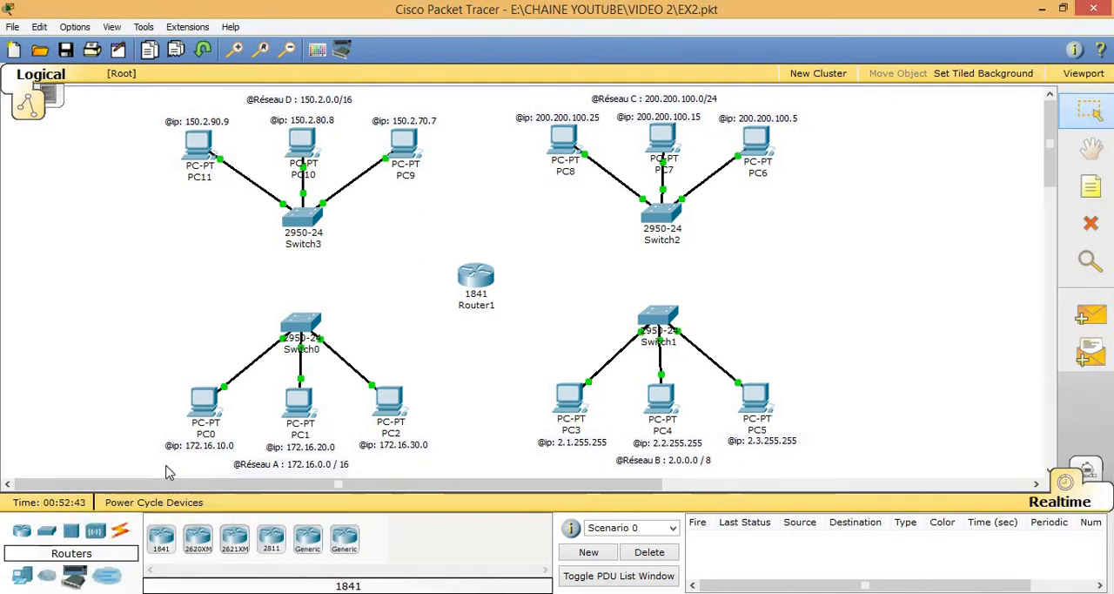
Step: Connect Switch0's FastEthernet0/3 to Router1's FastEthernet0/0 with a copper straight-through cable
{"action": "left_click", "coordinate": [122, 533]}
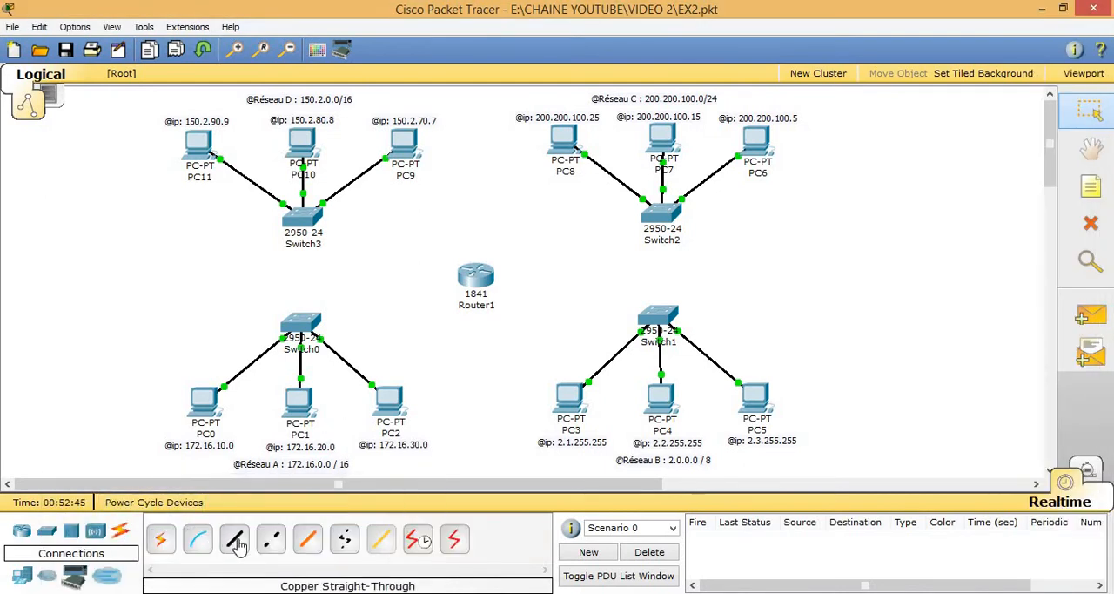
{"action": "left_click", "coordinate": [235, 540]}
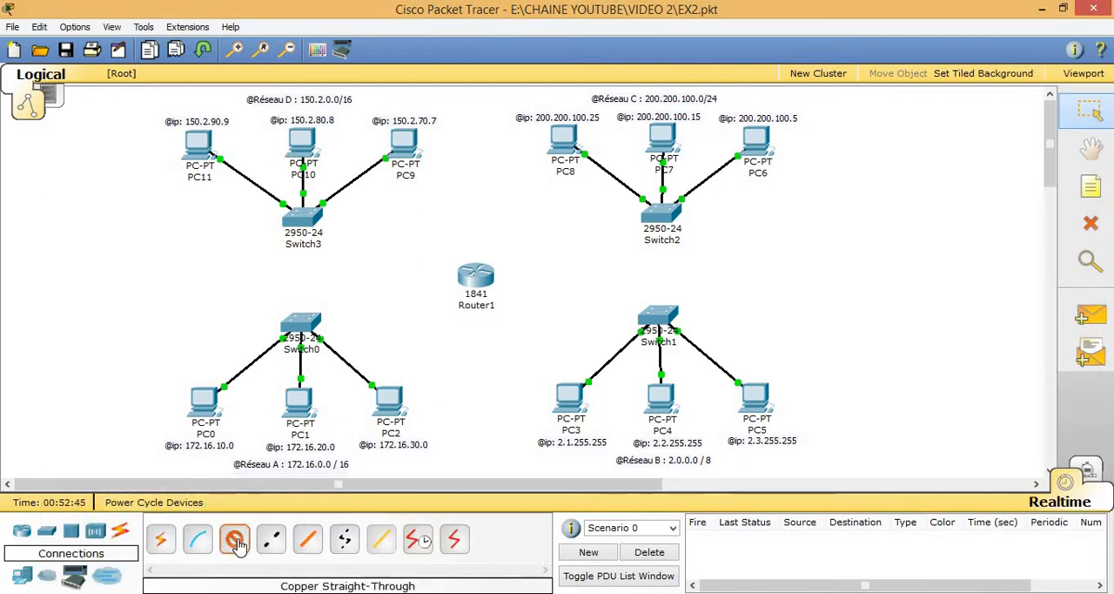
{"action": "left_click", "coordinate": [307, 324]}
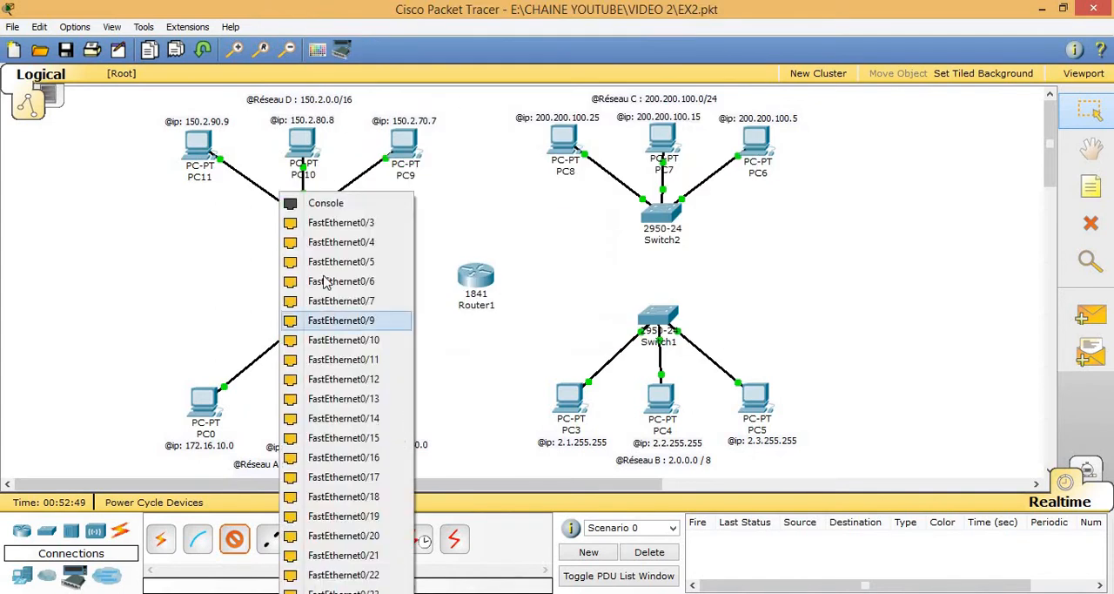
{"action": "left_click", "coordinate": [337, 224]}
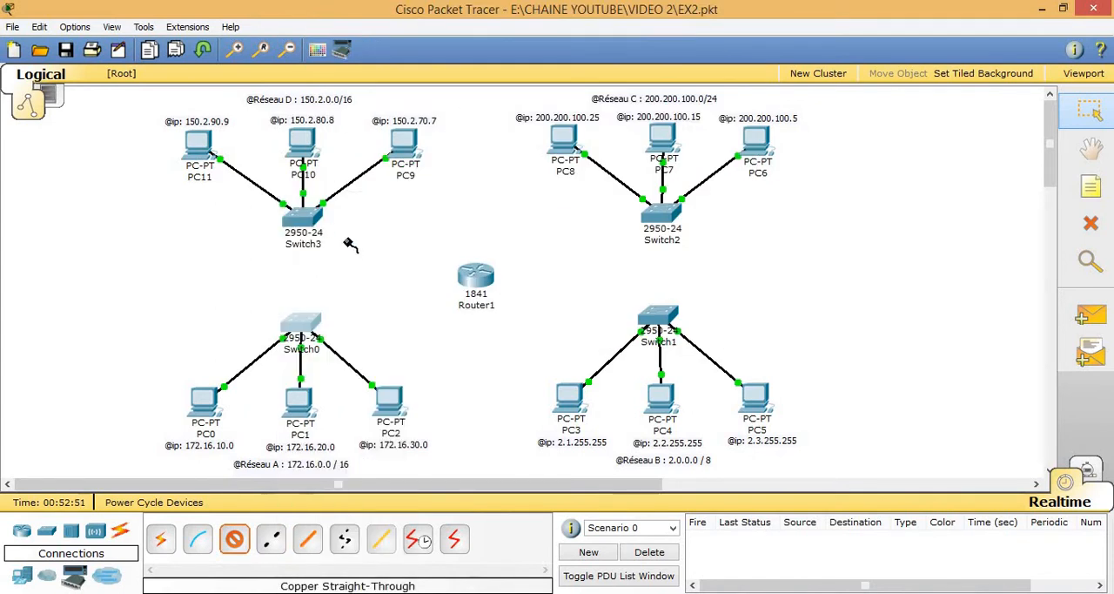
{"action": "left_click", "coordinate": [470, 280]}
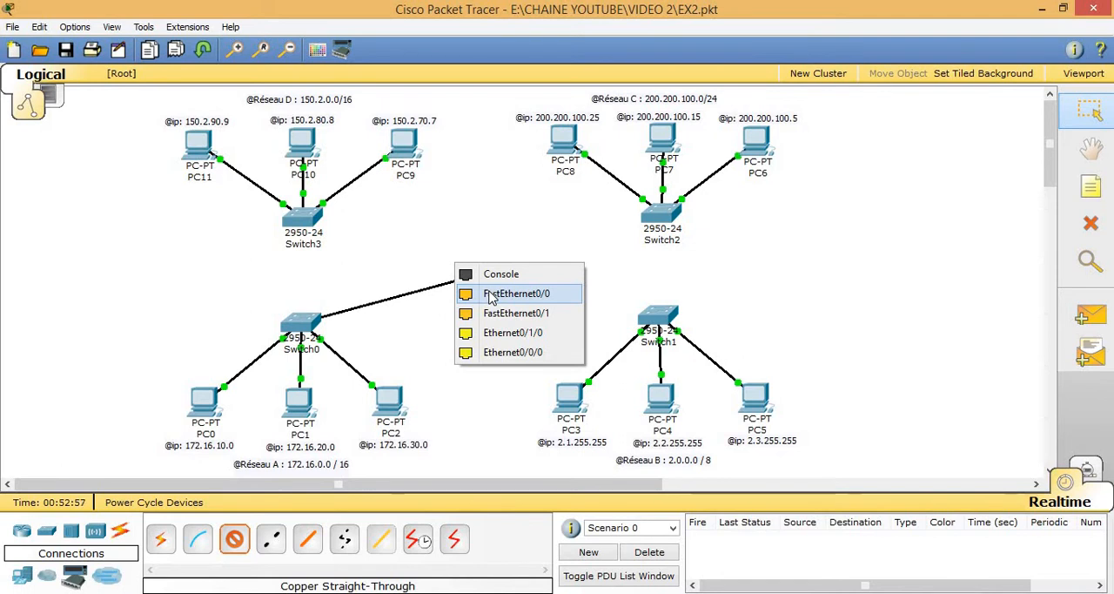
{"action": "left_click", "coordinate": [490, 294]}
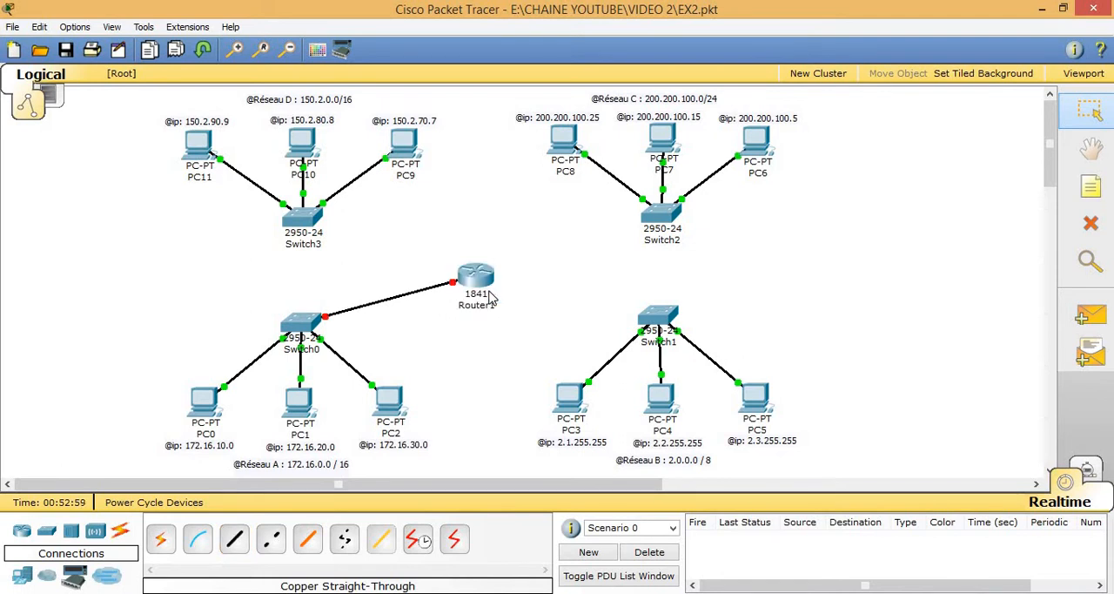
Step: Connect Switch1's FastEthernet0/3 to Router1's FastEthernet0/1 with a copper straight-through cable
{"action": "left_click", "coordinate": [235, 540]}
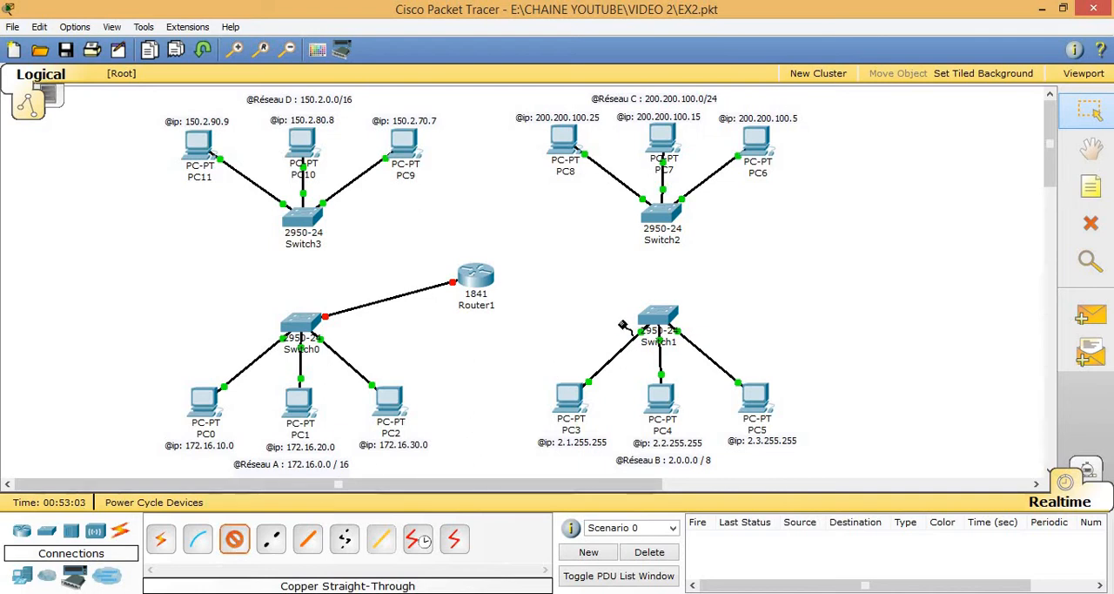
{"action": "left_click", "coordinate": [658, 320]}
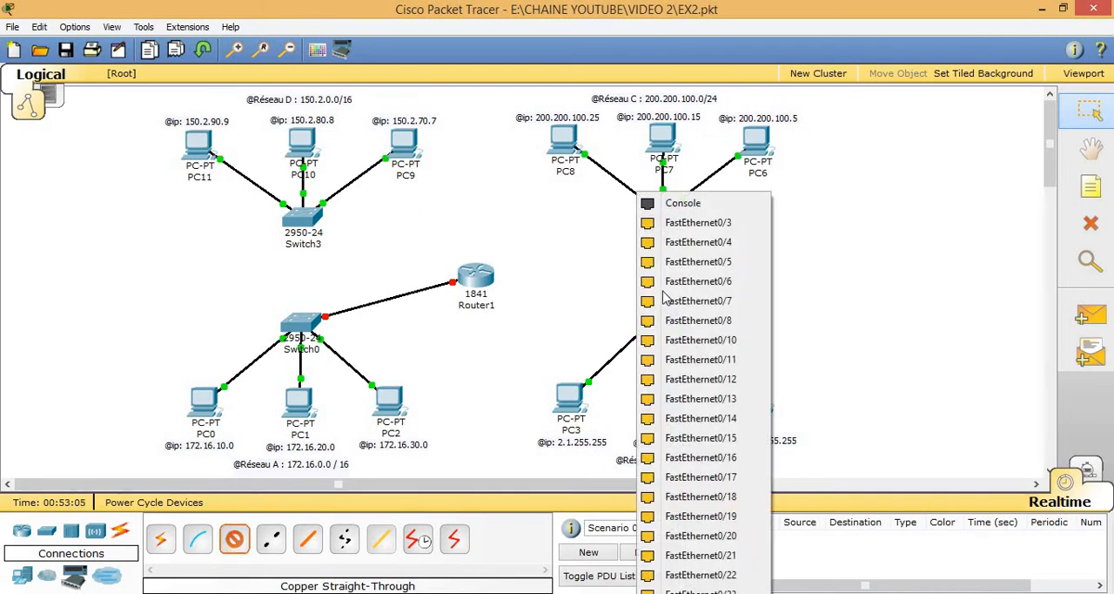
{"action": "left_click", "coordinate": [678, 225]}
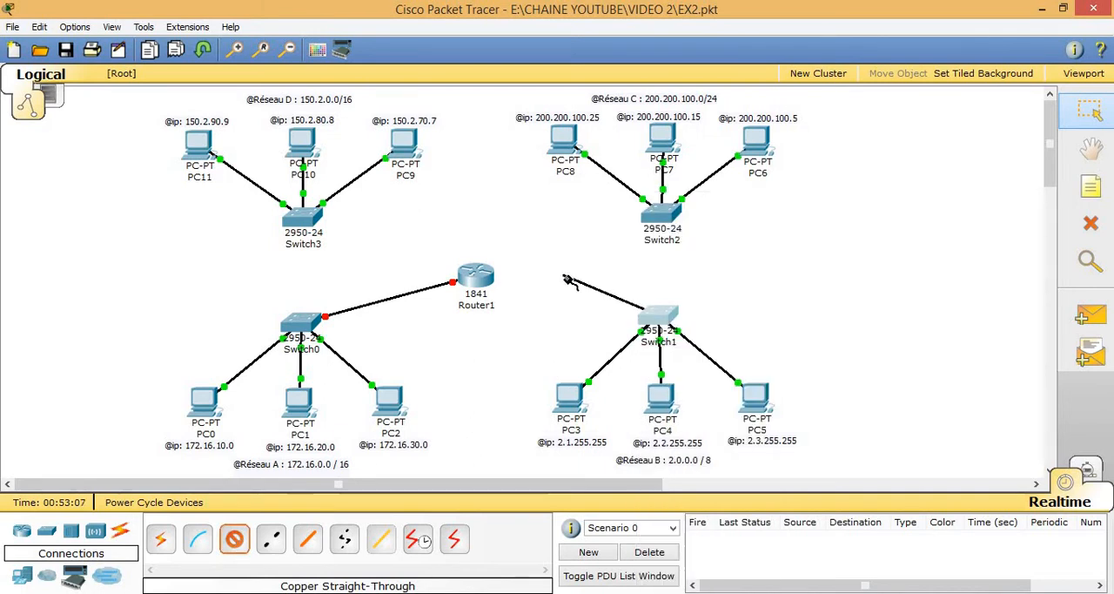
{"action": "left_click", "coordinate": [481, 283]}
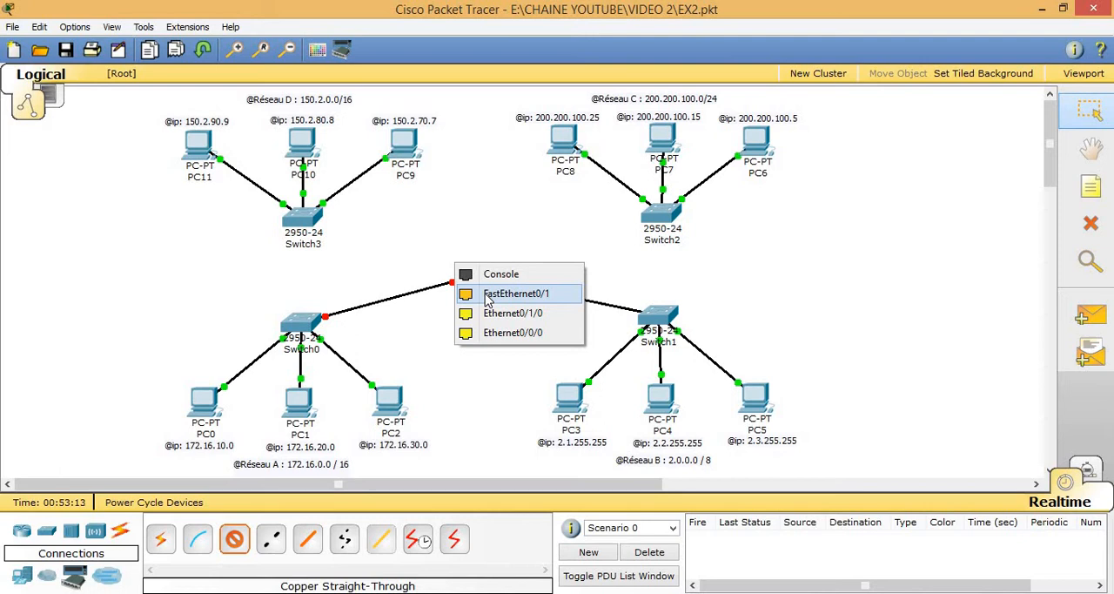
{"action": "left_click", "coordinate": [488, 298]}
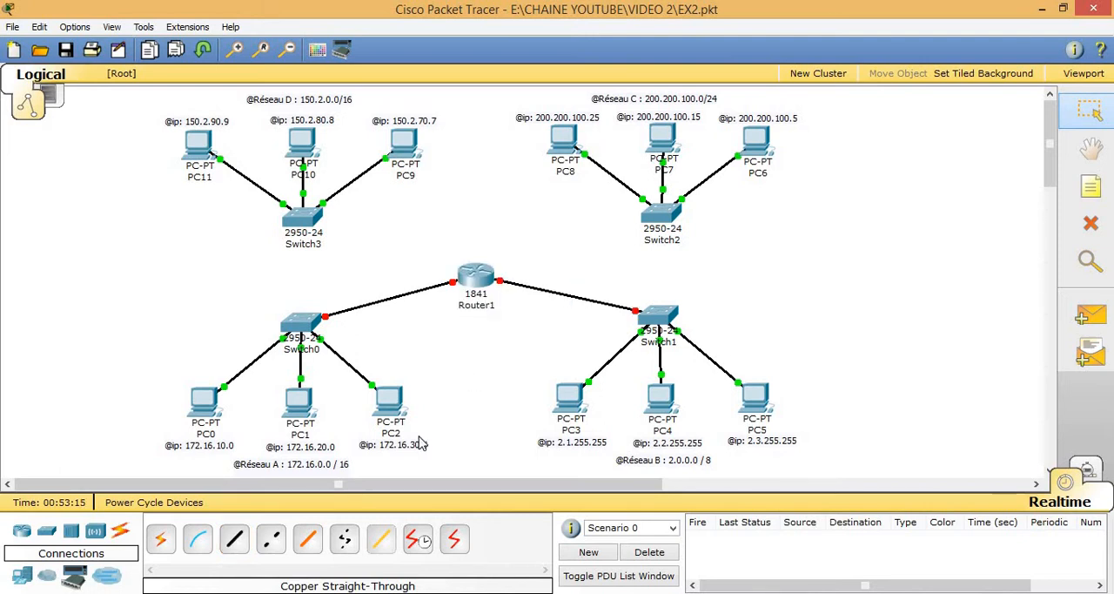
{"action": "key", "text": "super+c"}
{"action": "left_click", "coordinate": [473, 415]}
{"action": "key", "text": "super+c"}
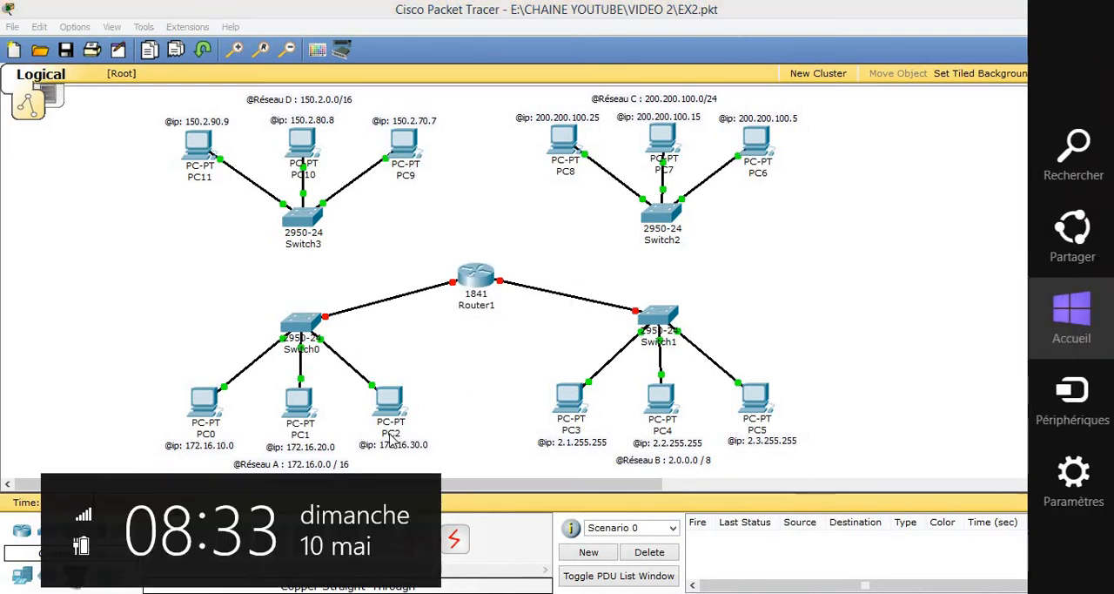
{"action": "left_click", "coordinate": [461, 380]}
{"action": "key", "text": "super+c"}
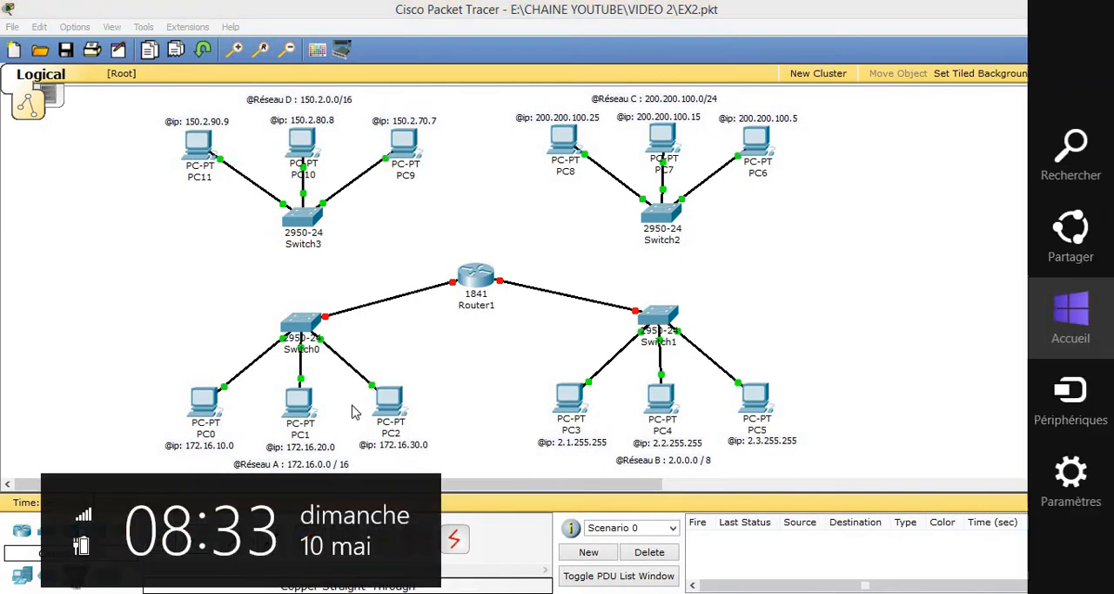
{"action": "left_click", "coordinate": [182, 364]}
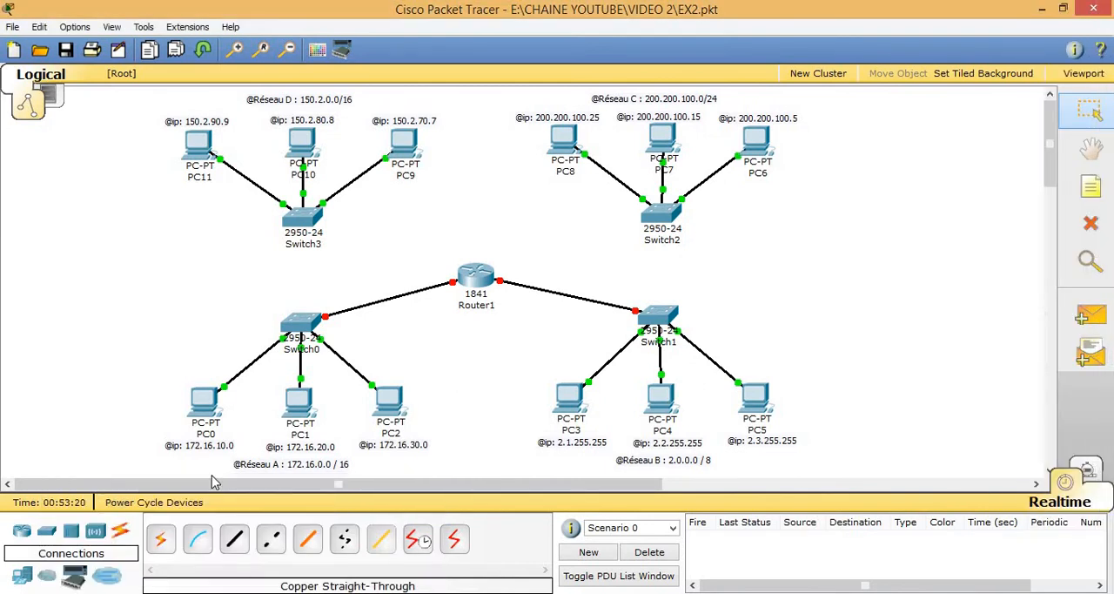
Step: Connect Switch2's FastEthernet0/4 to Router1's Ethernet0/0/0 with a copper straight-through cable
{"action": "left_click", "coordinate": [232, 538]}
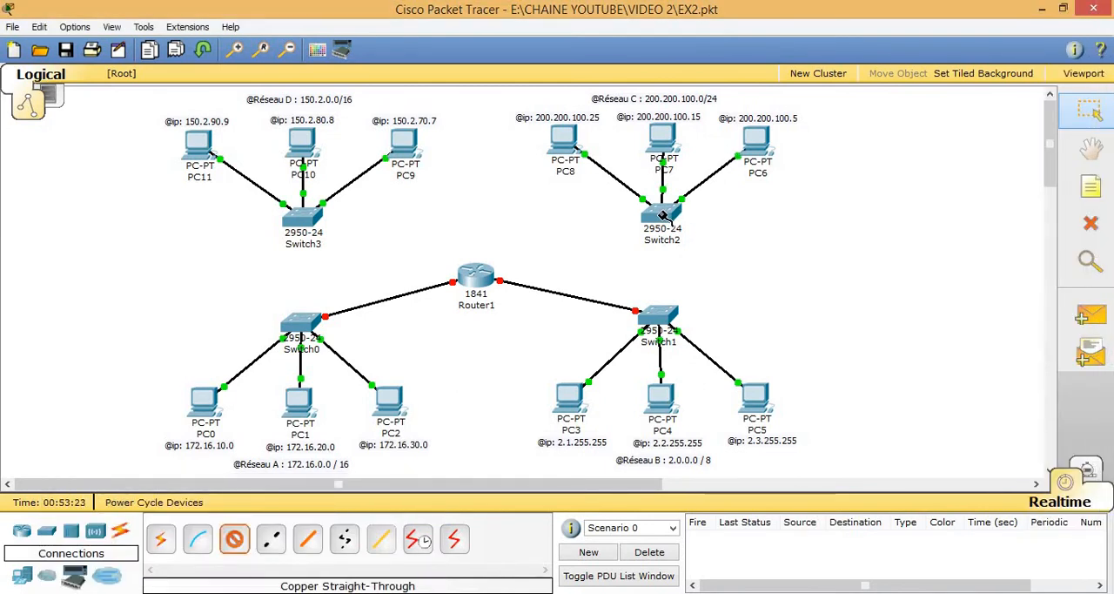
{"action": "left_click", "coordinate": [664, 214]}
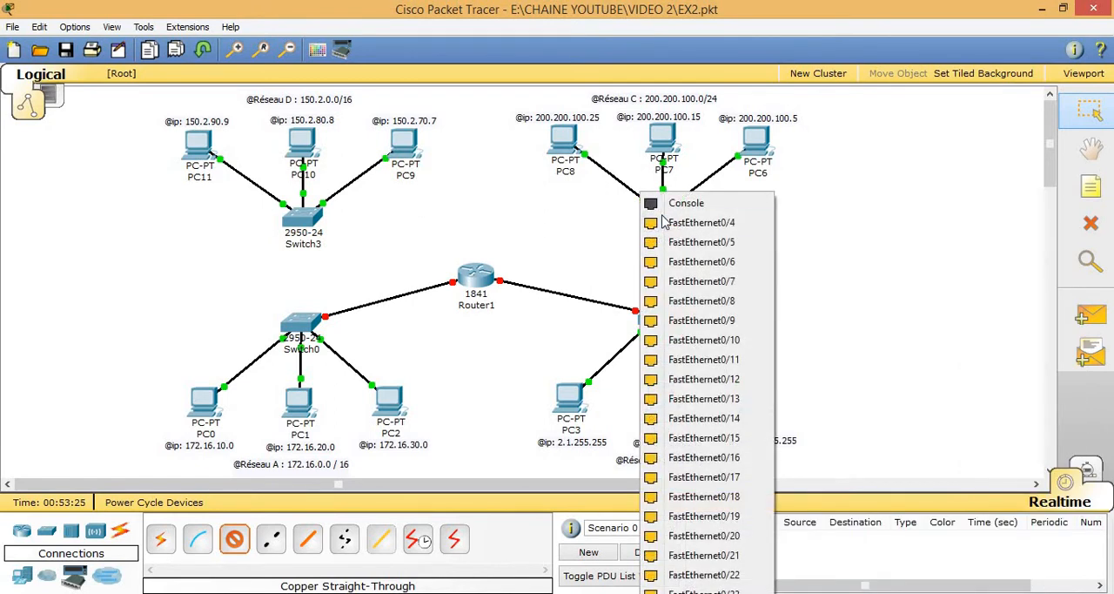
{"action": "left_click", "coordinate": [672, 216]}
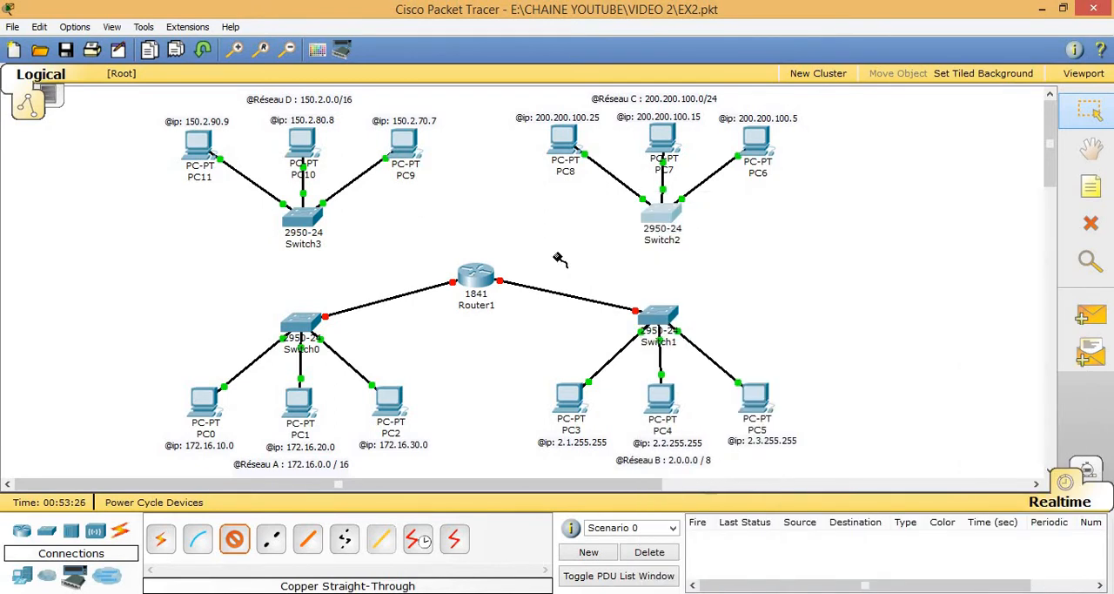
{"action": "left_click", "coordinate": [477, 277]}
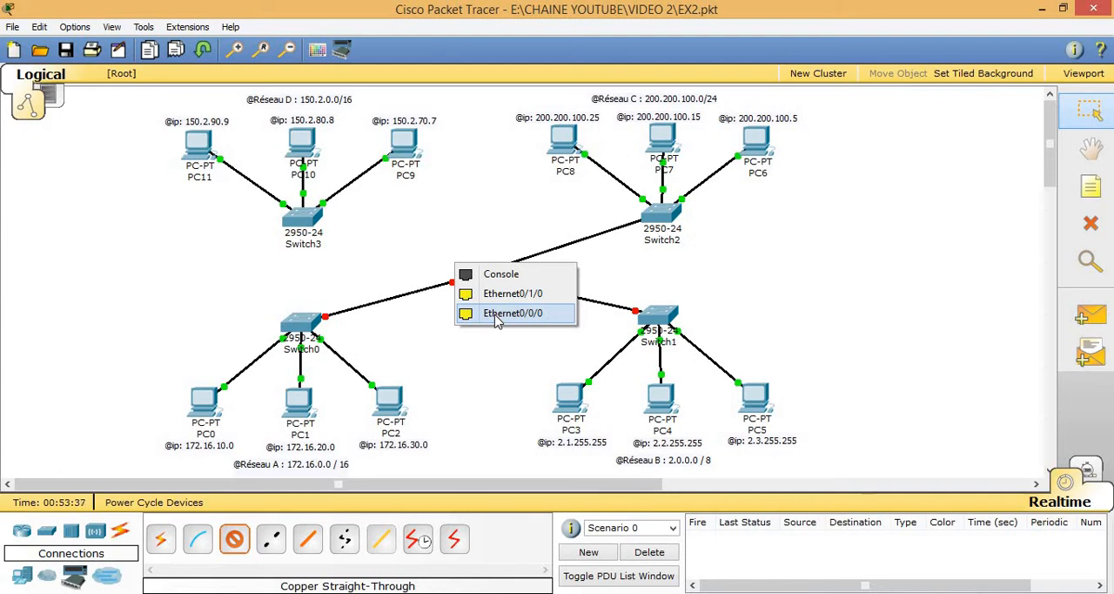
{"action": "left_click", "coordinate": [505, 313]}
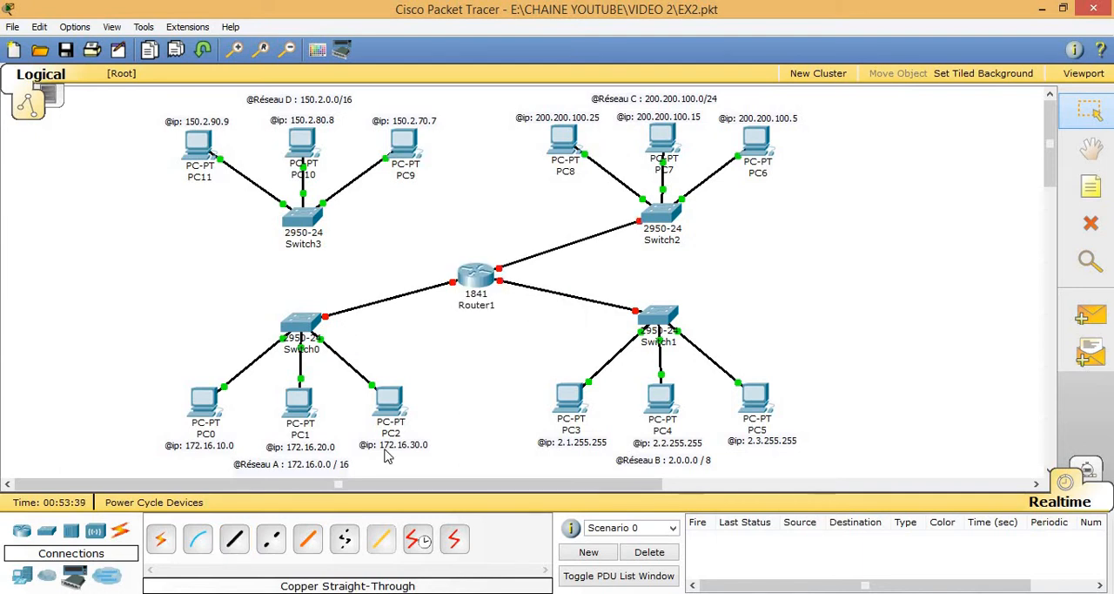
Step: Connect Switch3's FastEthernet0/4 to Router1's Ethernet0/1/0 with a copper straight-through cable
{"action": "left_click", "coordinate": [237, 541]}
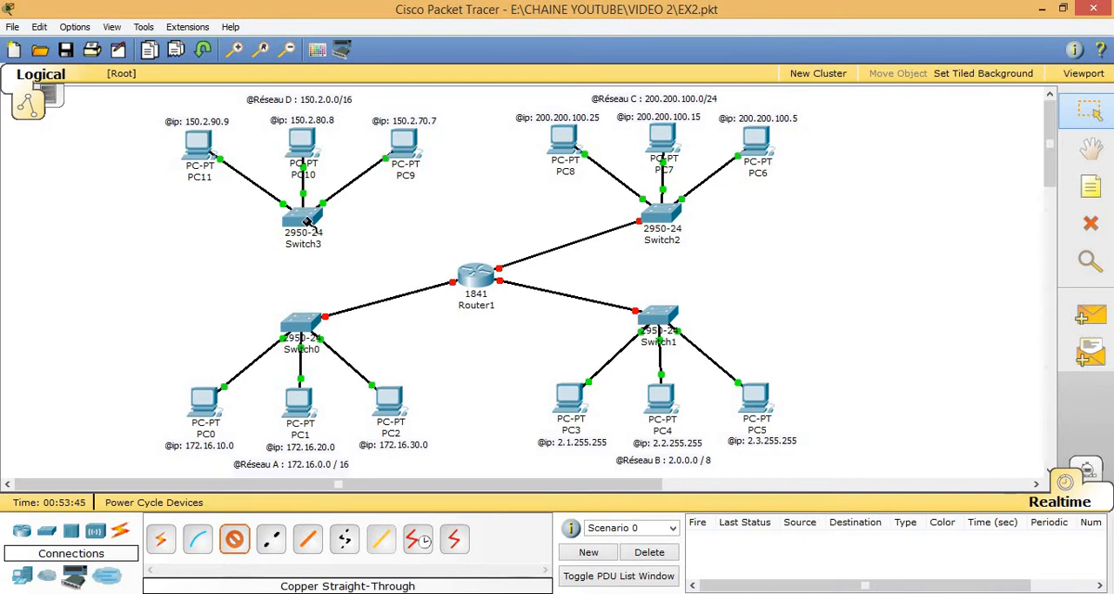
{"action": "left_click", "coordinate": [307, 222]}
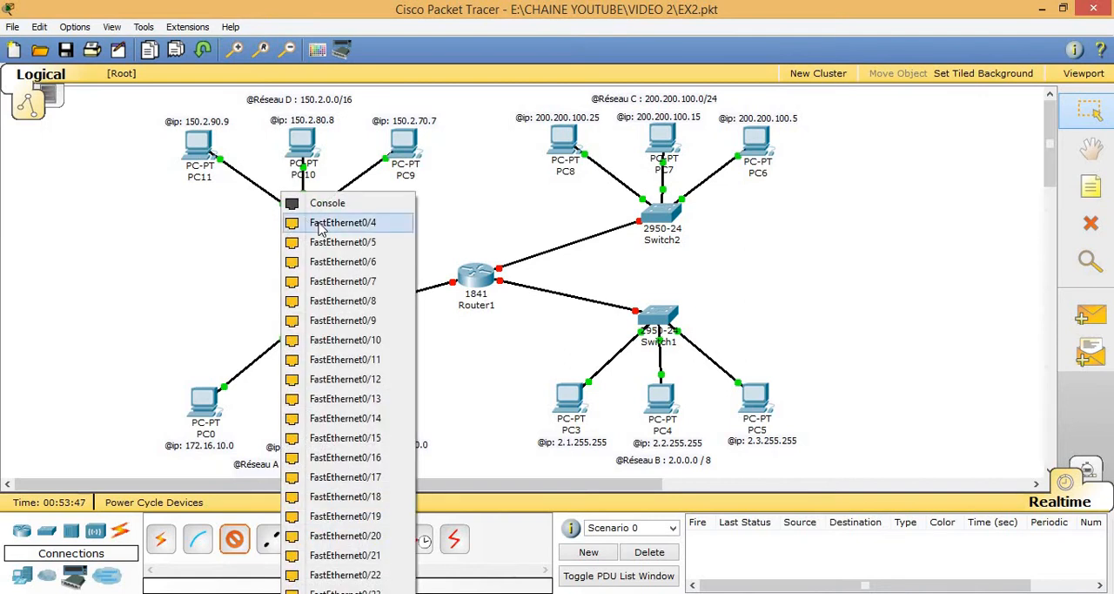
{"action": "left_click", "coordinate": [321, 228]}
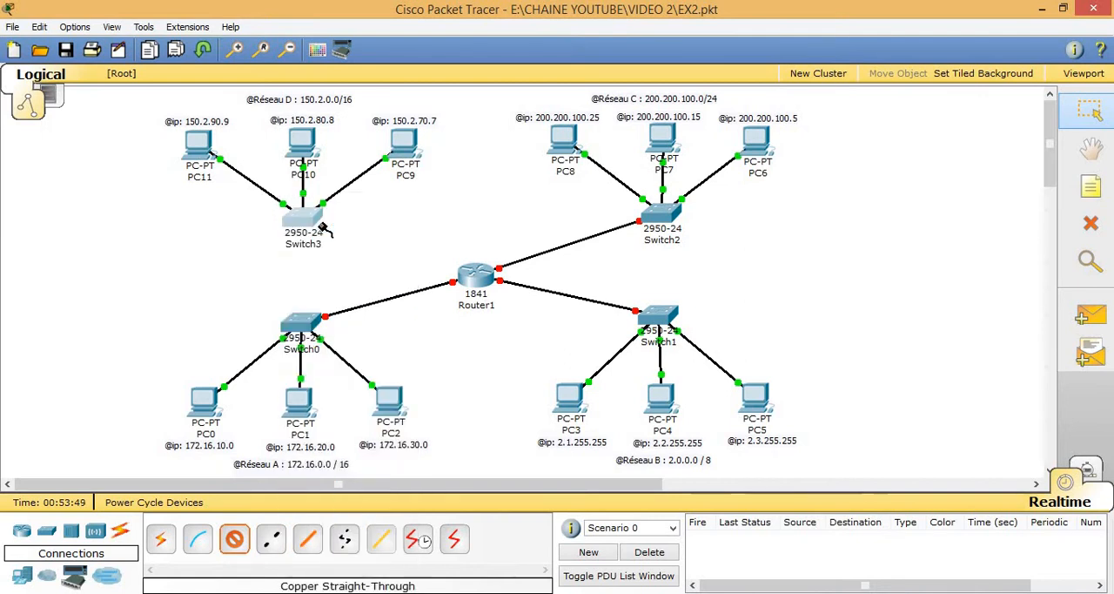
{"action": "left_click", "coordinate": [481, 276]}
{"action": "left_click", "coordinate": [483, 278]}
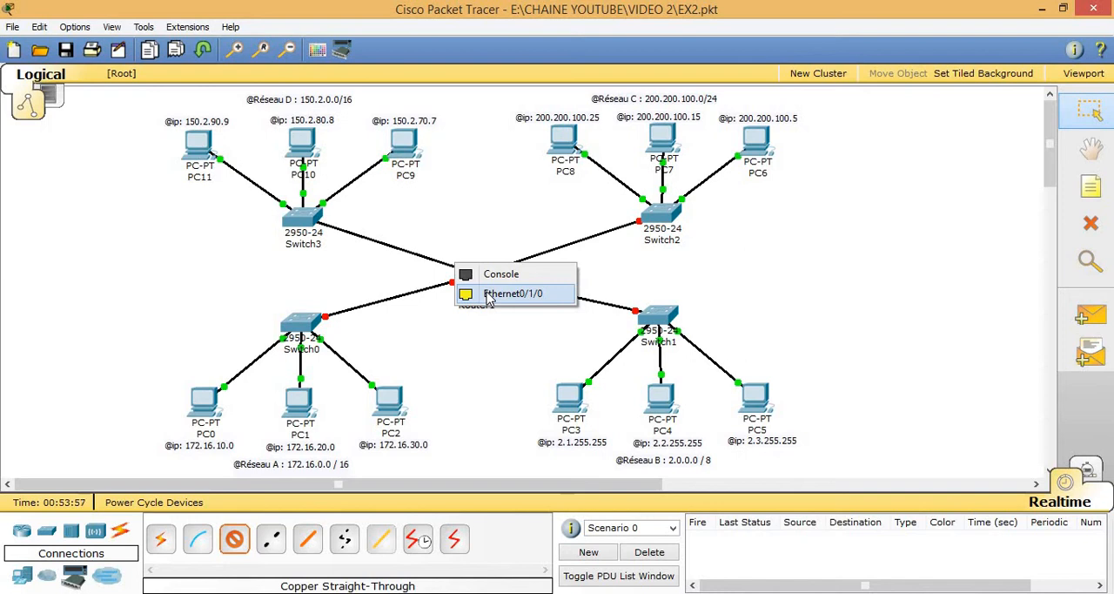
{"action": "left_click", "coordinate": [490, 297]}
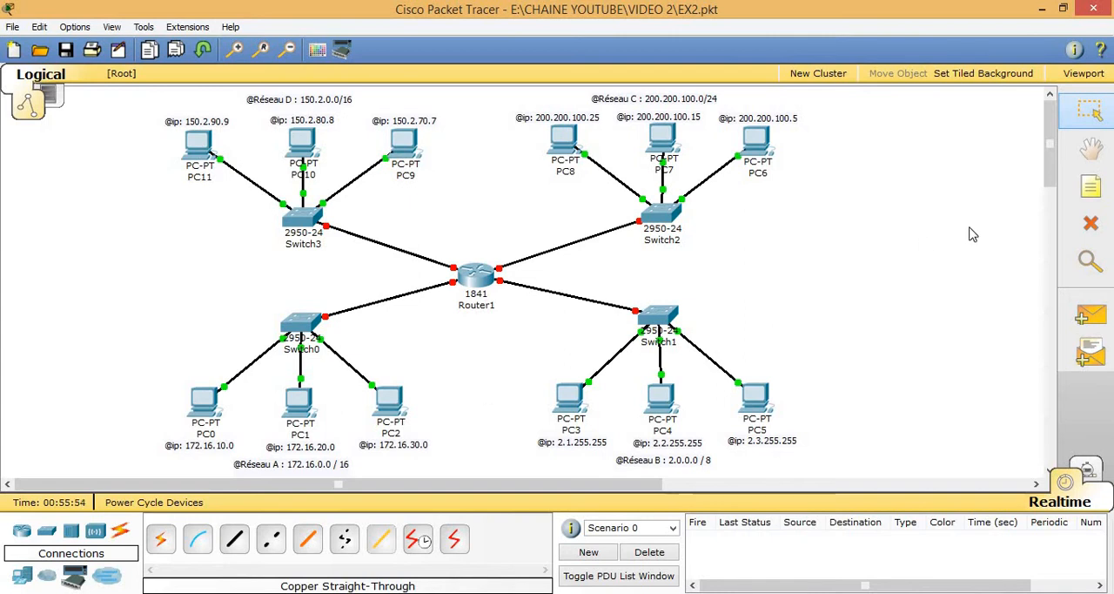
Step: Add the note "Fa0/0: 172.16.1.1" and place it beside Router1, under its link to Switch0
{"action": "left_click", "coordinate": [1088, 189]}
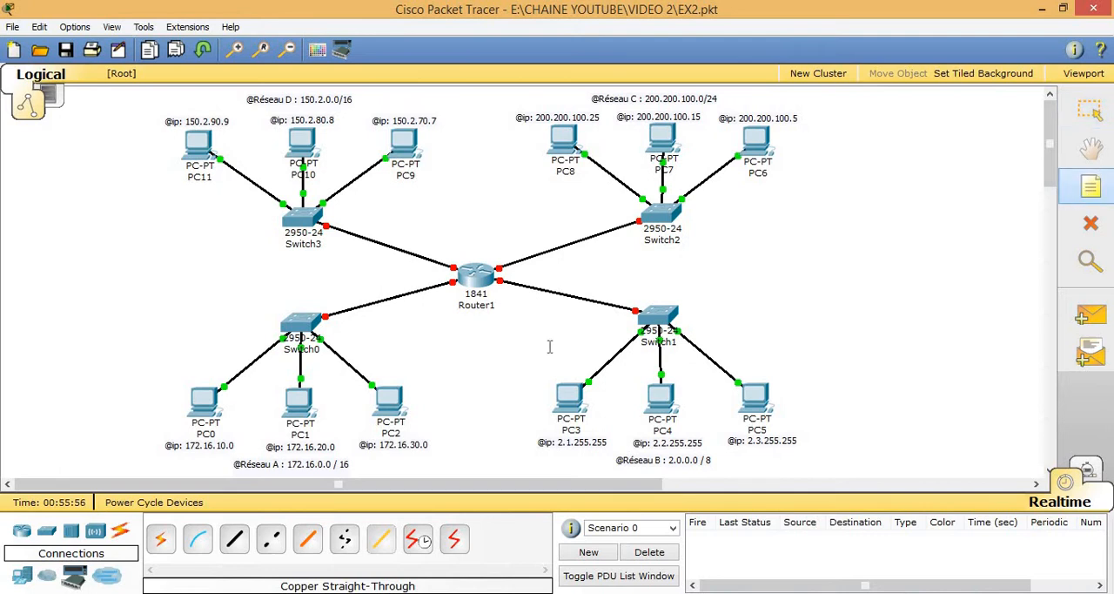
{"action": "left_click", "coordinate": [439, 309]}
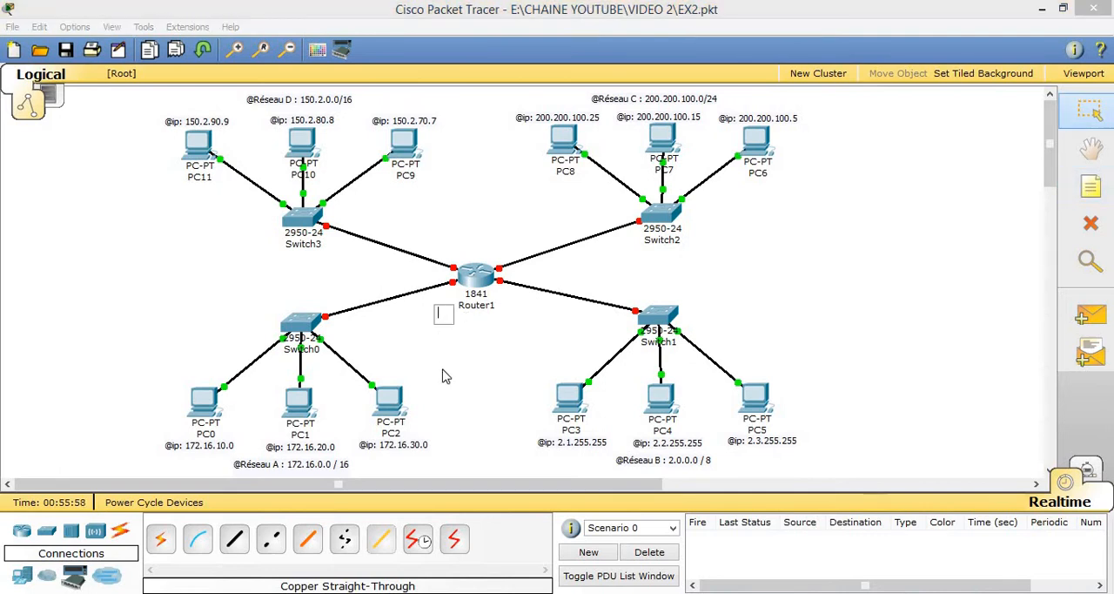
{"action": "type", "text": "Fa0/0"}
{"action": "type", "text": "/"}
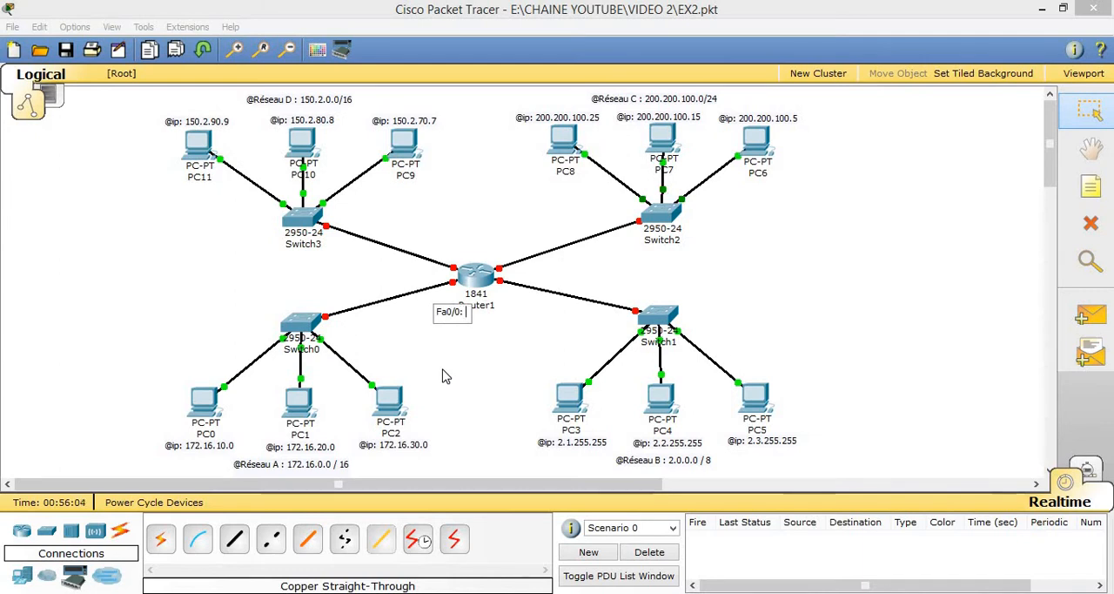
{"action": "type", "text": "172.16.1.1"}
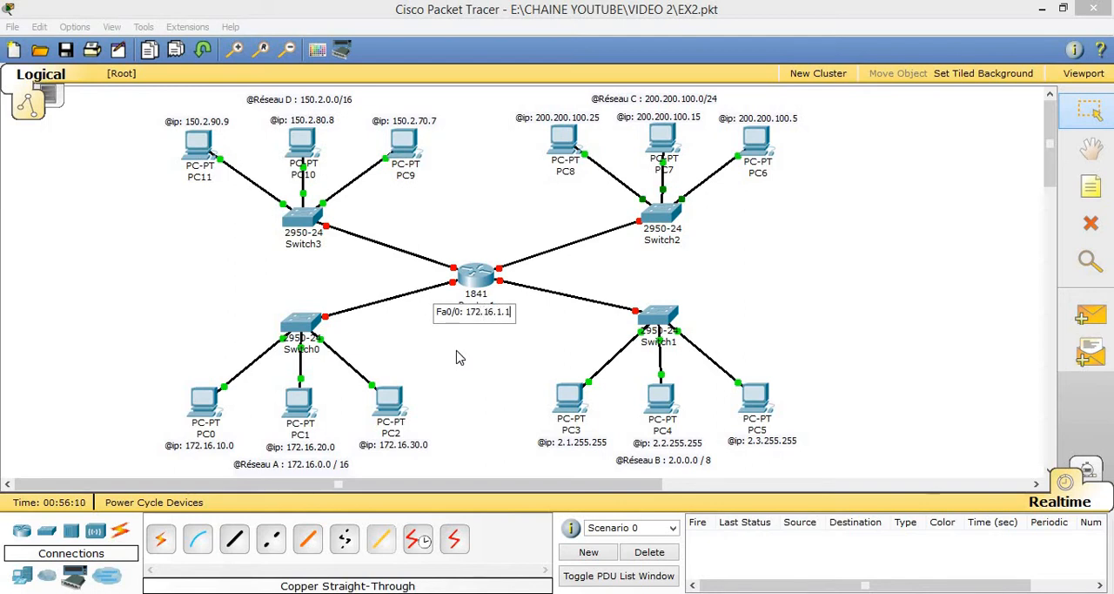
{"action": "left_click", "coordinate": [471, 332]}
{"action": "left_click_drag", "start_coordinate": [458, 314], "coordinate": [402, 315]}
{"action": "left_click", "coordinate": [557, 317]}
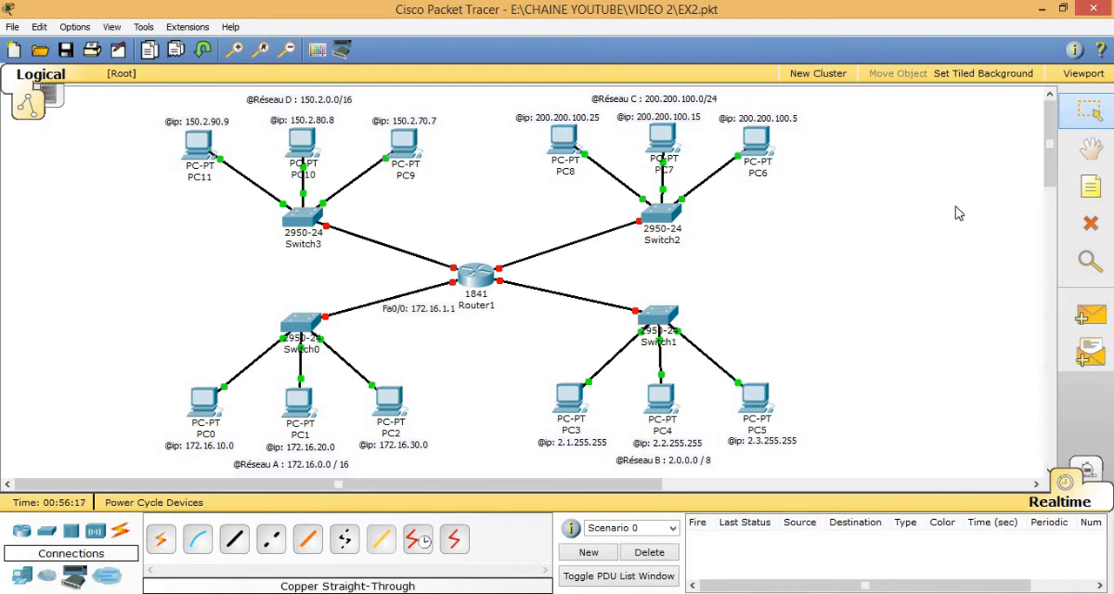
Step: Add the note "Fa0/1: 2.1.1.1" and place it beside Router1, under its link to Switch1
{"action": "left_click", "coordinate": [1090, 186]}
{"action": "left_click", "coordinate": [561, 279]}
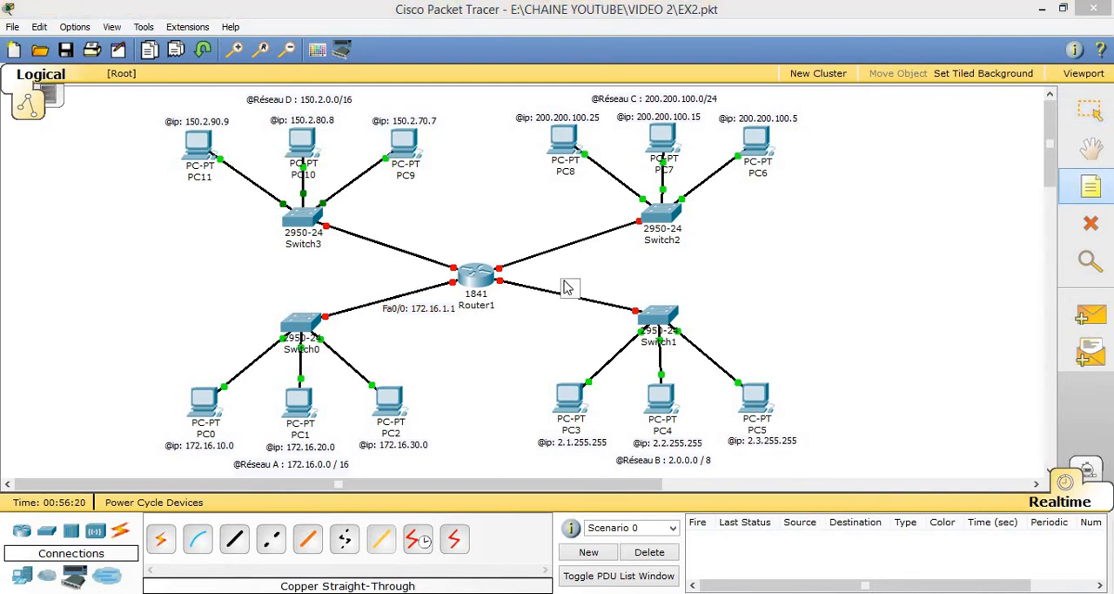
{"action": "type", "text": "Fa0/0"}
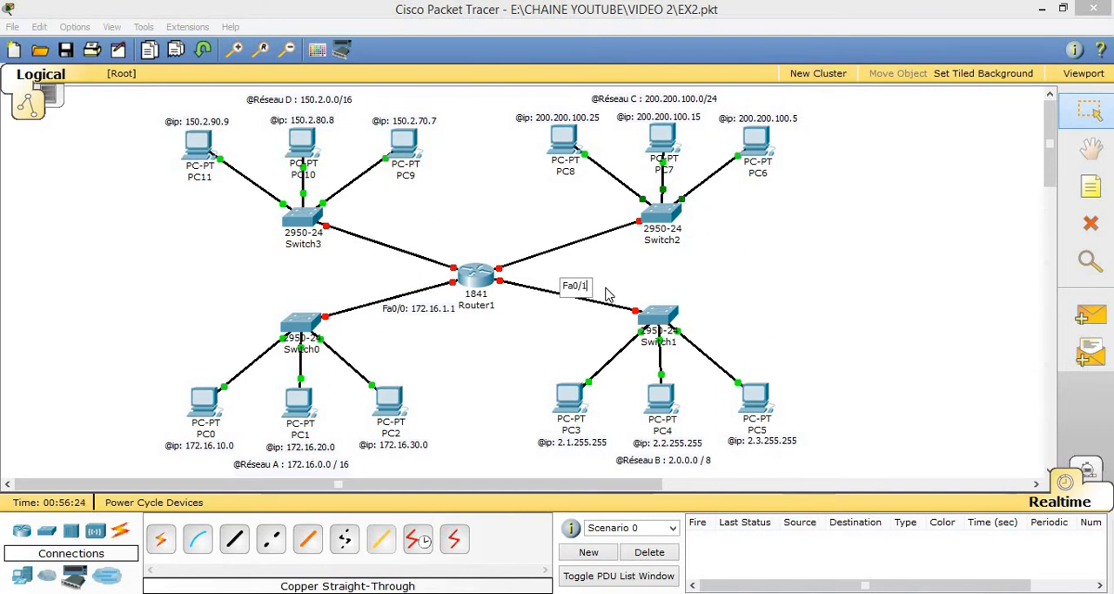
{"action": "type", "text": ": 17"}
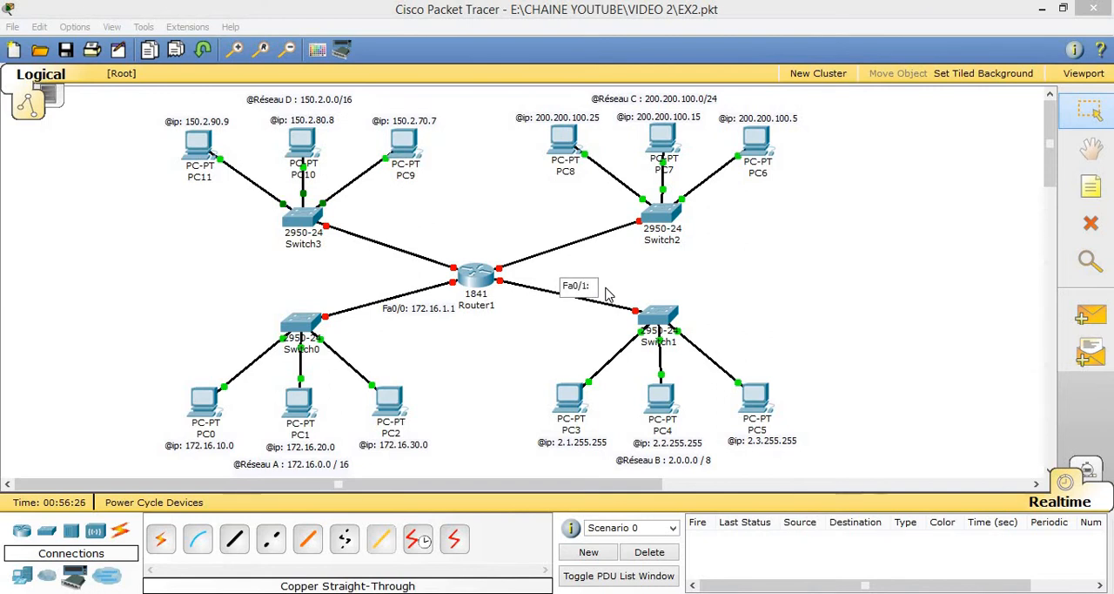
{"action": "type", "text": "2.16"}
{"action": "type", "text": ".1.1.1"}
{"action": "left_click", "coordinate": [662, 289]}
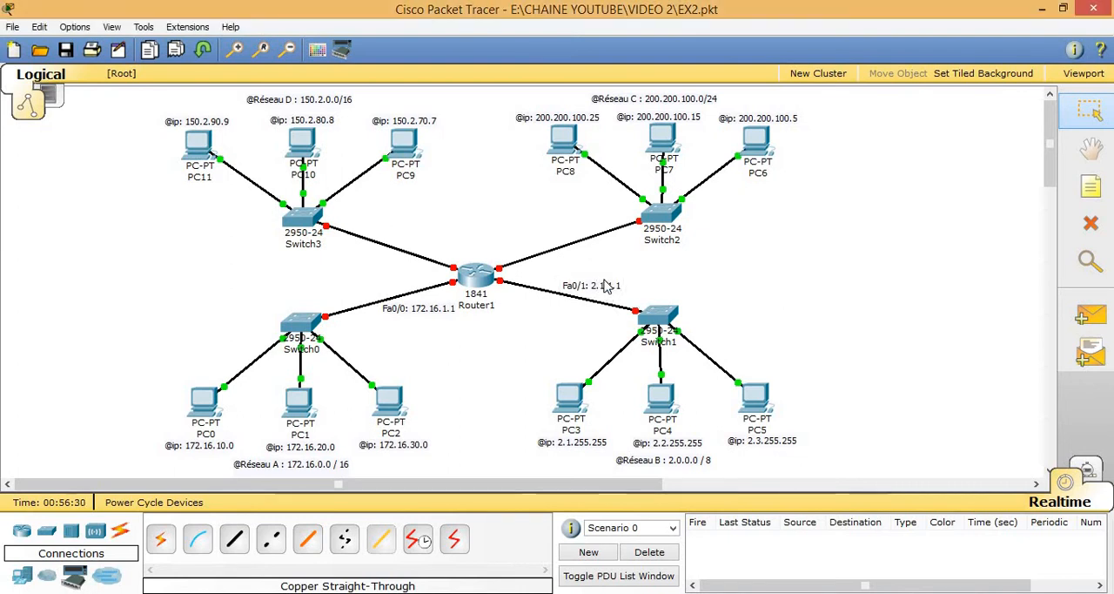
{"action": "left_click_drag", "start_coordinate": [596, 285], "coordinate": [523, 302]}
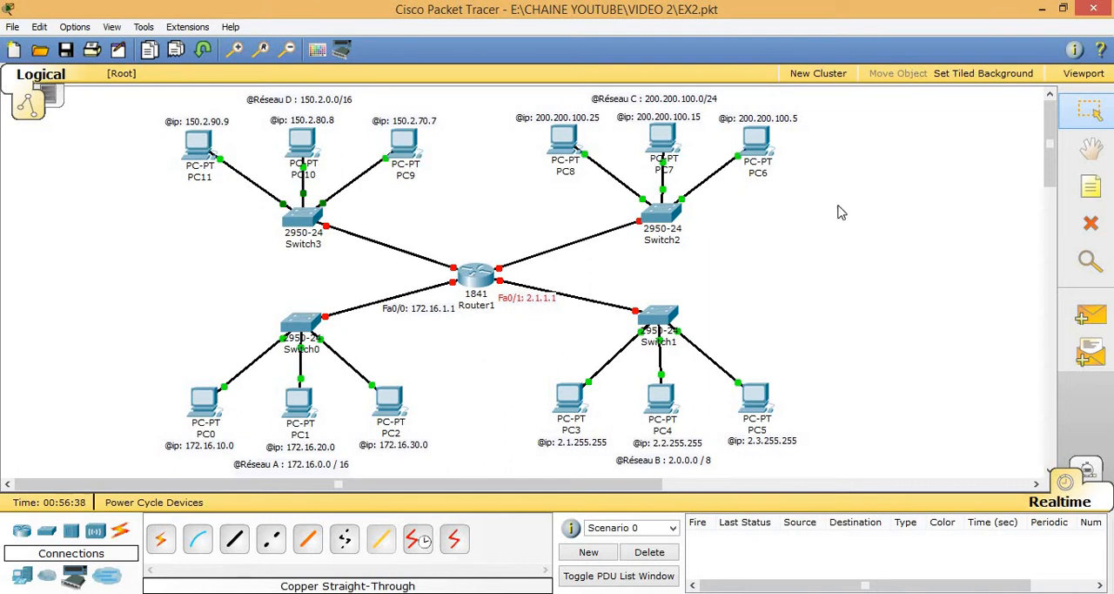
Step: Add the note "E0/0/0: 200.200.100.1" and place it above Router1's link to Switch2
{"action": "left_click", "coordinate": [1077, 192]}
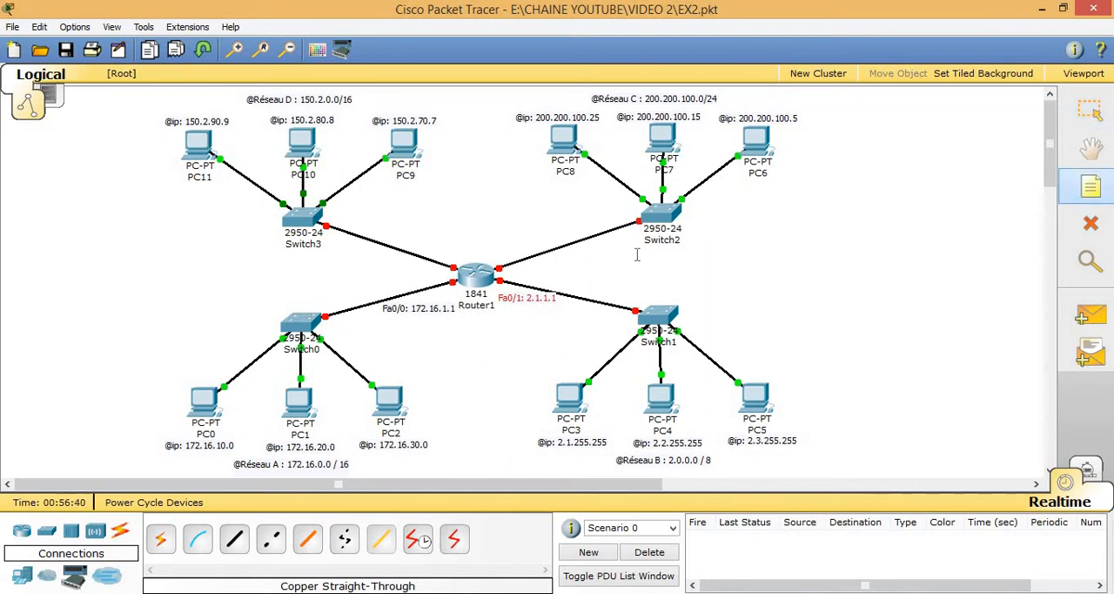
{"action": "left_click", "coordinate": [520, 251]}
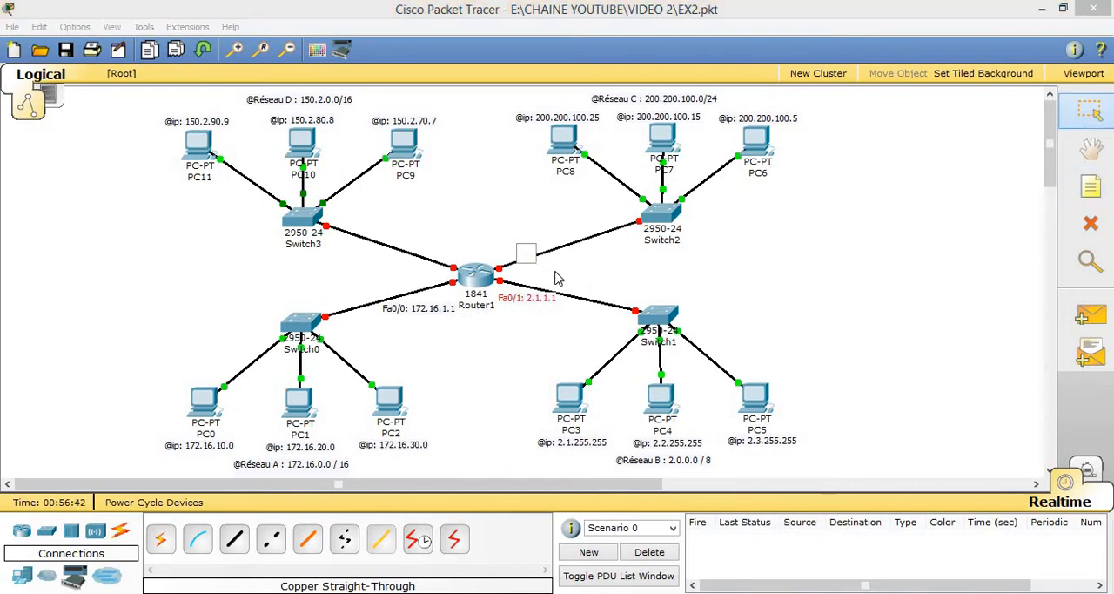
{"action": "type", "text": "E0/00"}
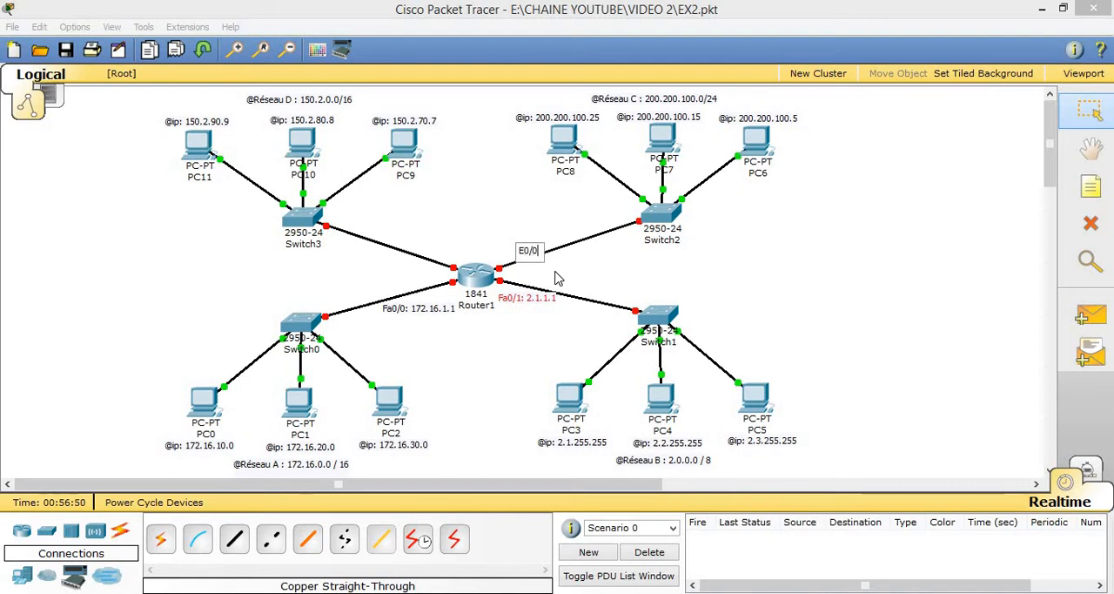
{"action": "type", "text": "/0: 200"}
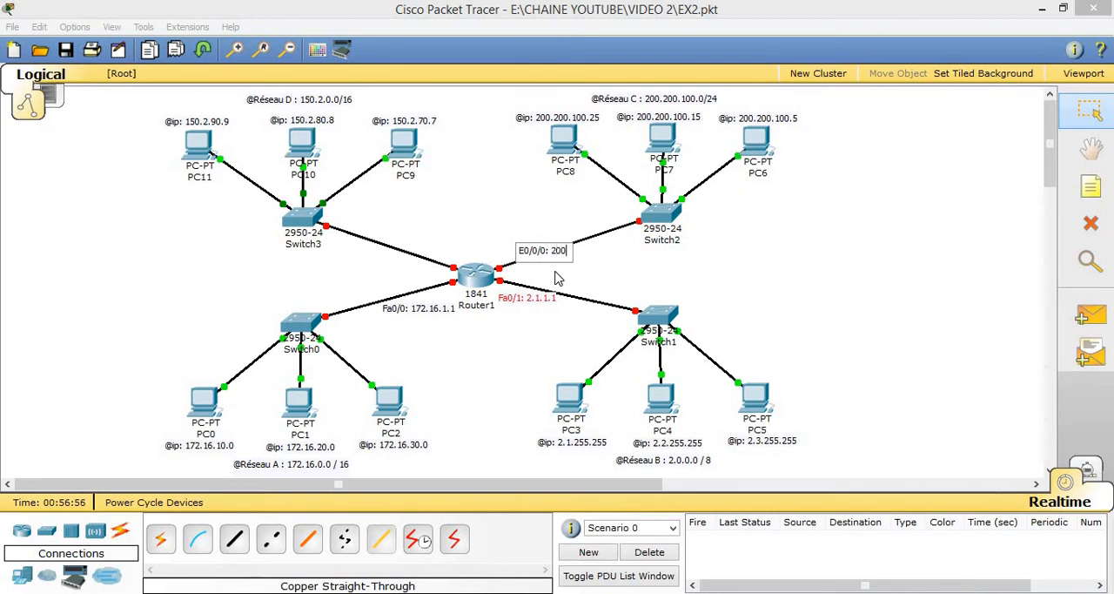
{"action": "type", "text": ".200.100.1"}
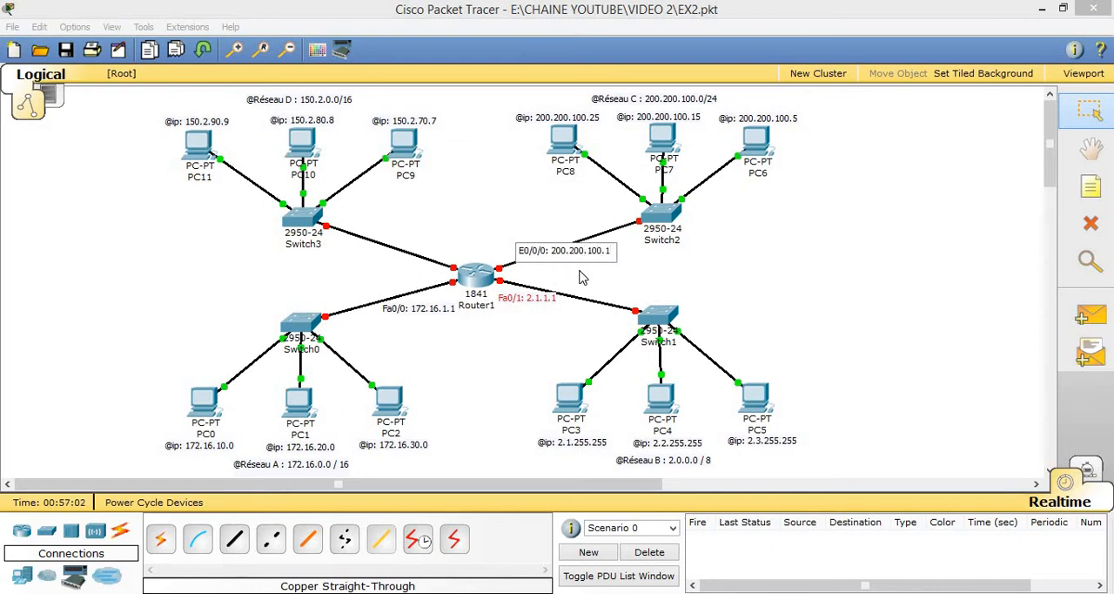
{"action": "left_click", "coordinate": [574, 265]}
{"action": "left_click_drag", "start_coordinate": [568, 258], "coordinate": [533, 235]}
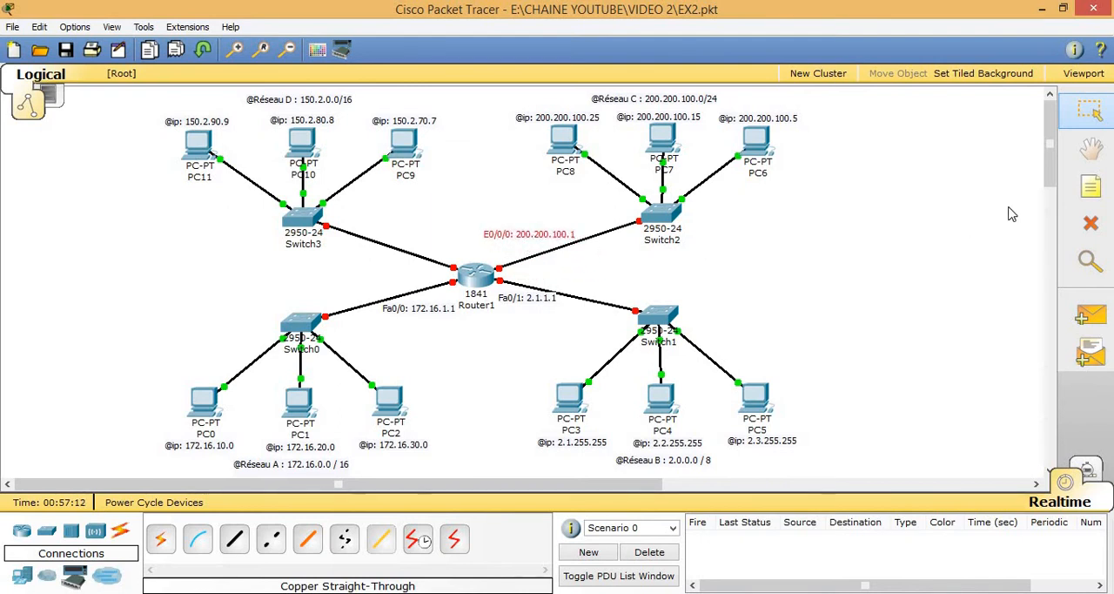
Step: Add the note "E0/1/0: 150.2.1.1" on Router1's link to Switch3
{"action": "left_click", "coordinate": [1080, 193]}
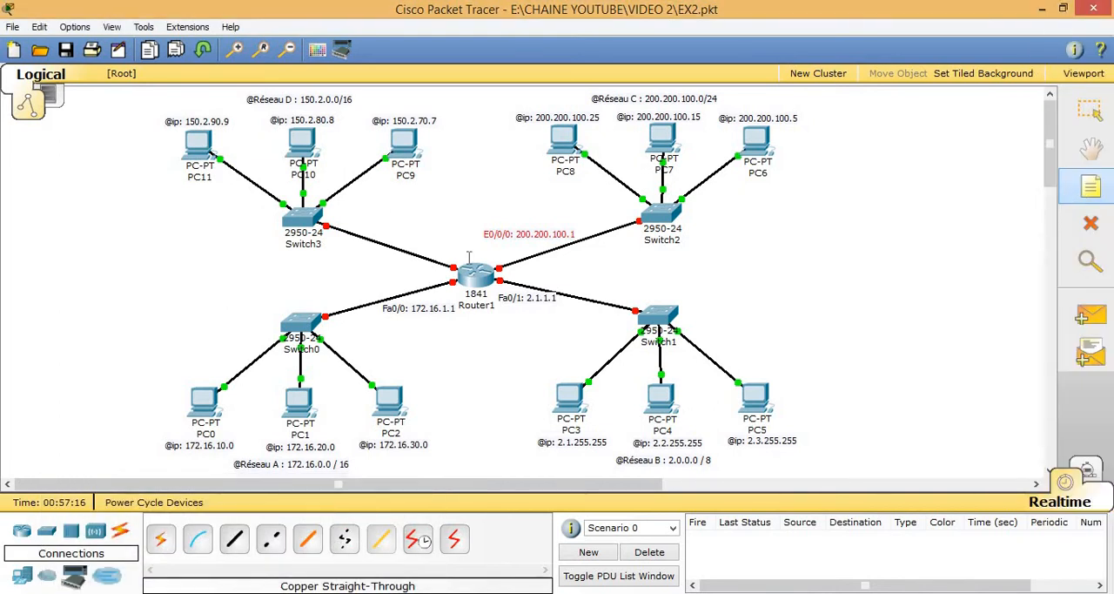
{"action": "left_click", "coordinate": [401, 247]}
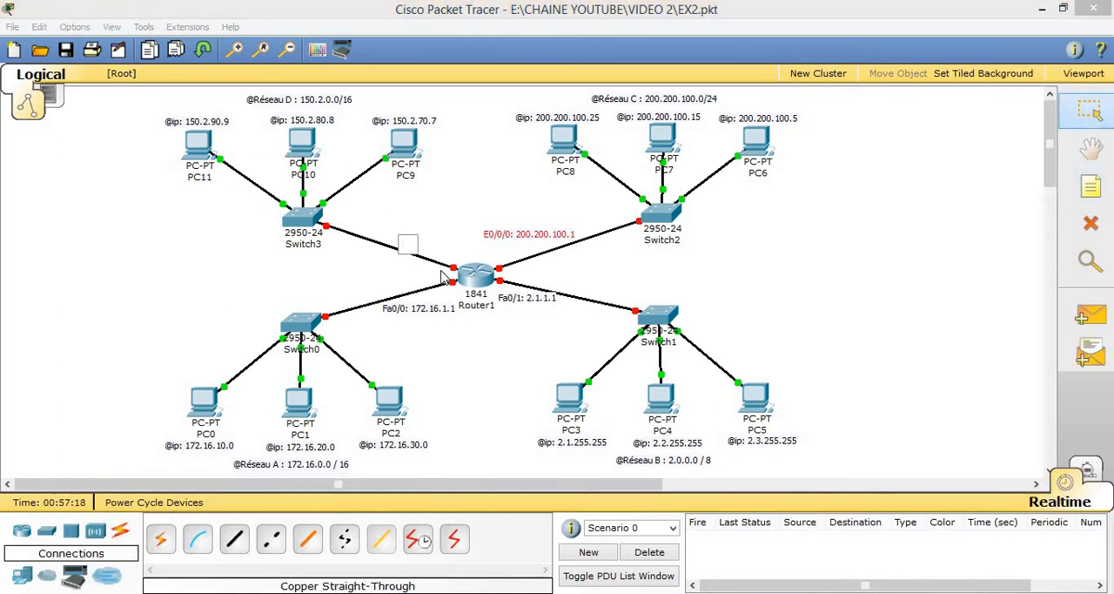
{"action": "type", "text": "E0/1/0: 150"}
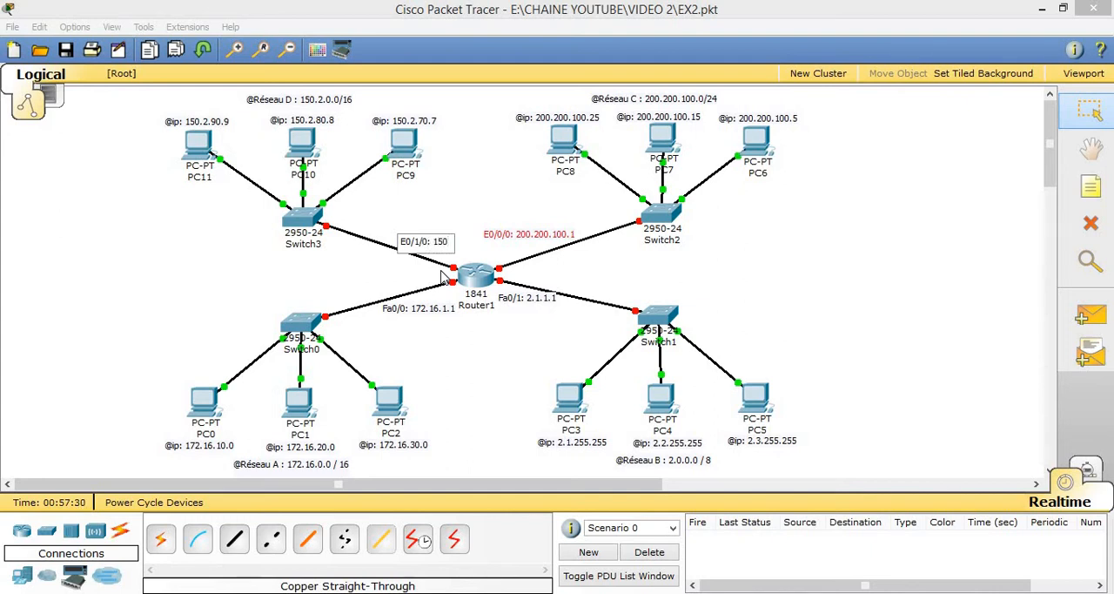
{"action": "type", "text": ".2.1.1"}
{"action": "left_click", "coordinate": [426, 276]}
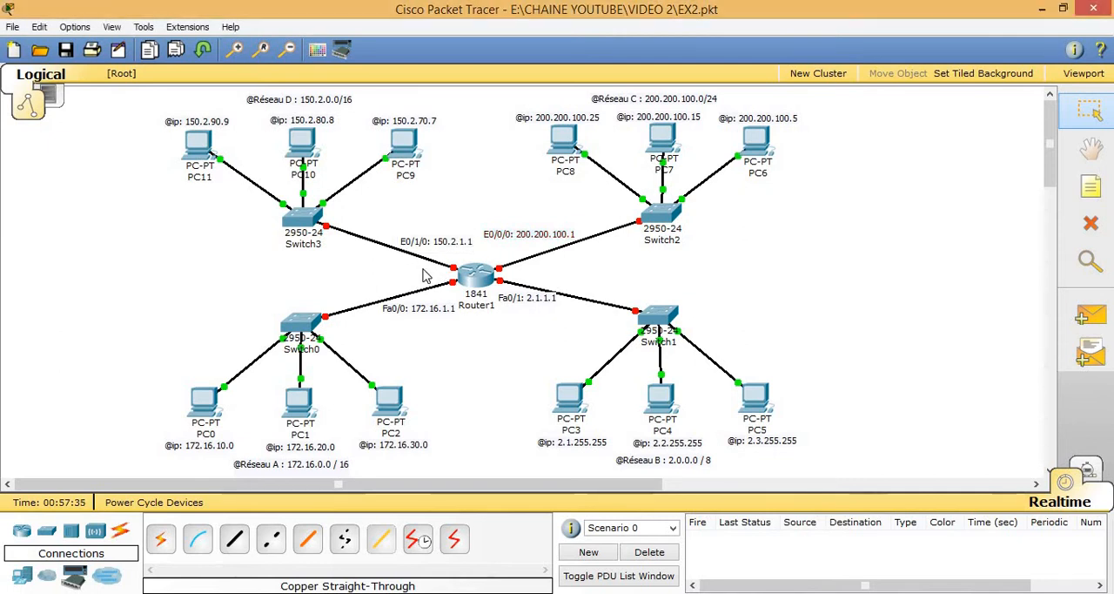
Step: Reposition the four interface address notes so each sits close to its own port on Router1
{"action": "left_click_drag", "start_coordinate": [514, 240], "coordinate": [537, 305]}
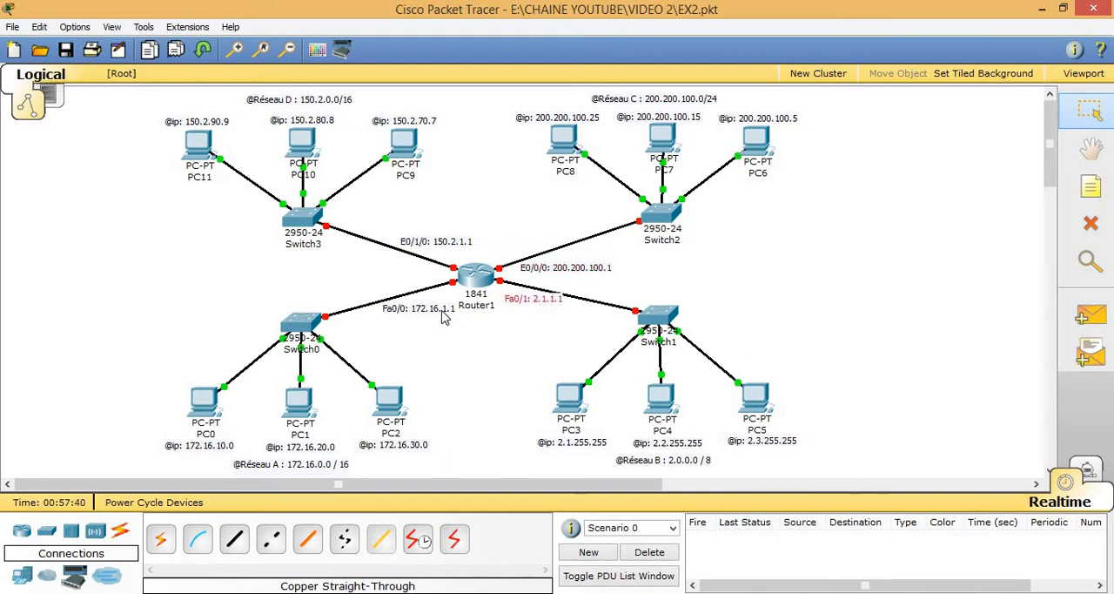
{"action": "left_click_drag", "start_coordinate": [445, 315], "coordinate": [441, 315]}
{"action": "left_click_drag", "start_coordinate": [433, 250], "coordinate": [410, 278]}
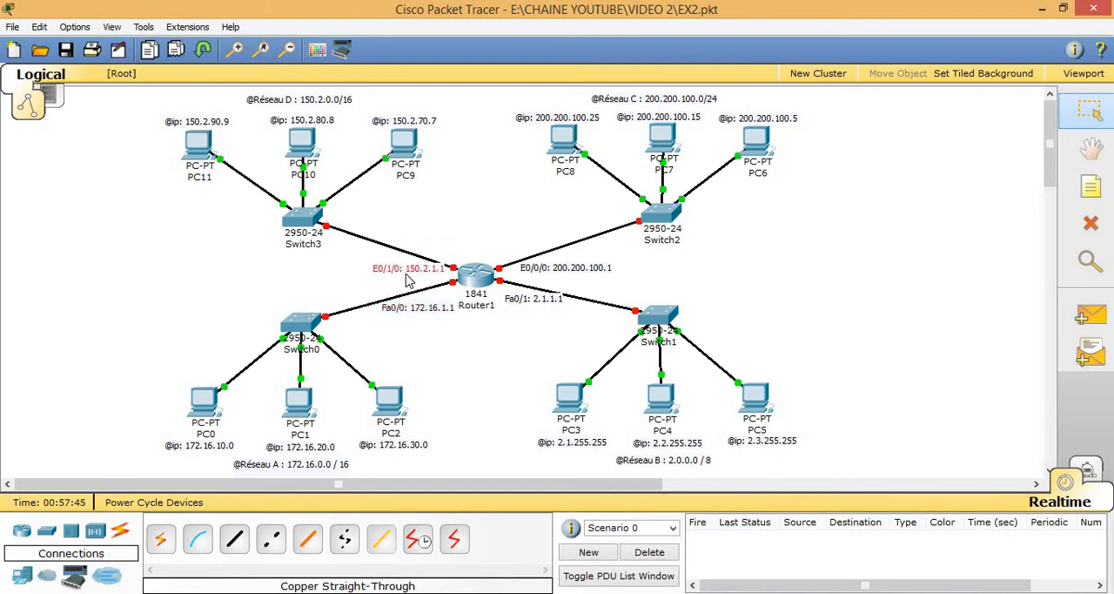
{"action": "left_click", "coordinate": [514, 303]}
{"action": "left_click_drag", "start_coordinate": [514, 302], "coordinate": [515, 308]}
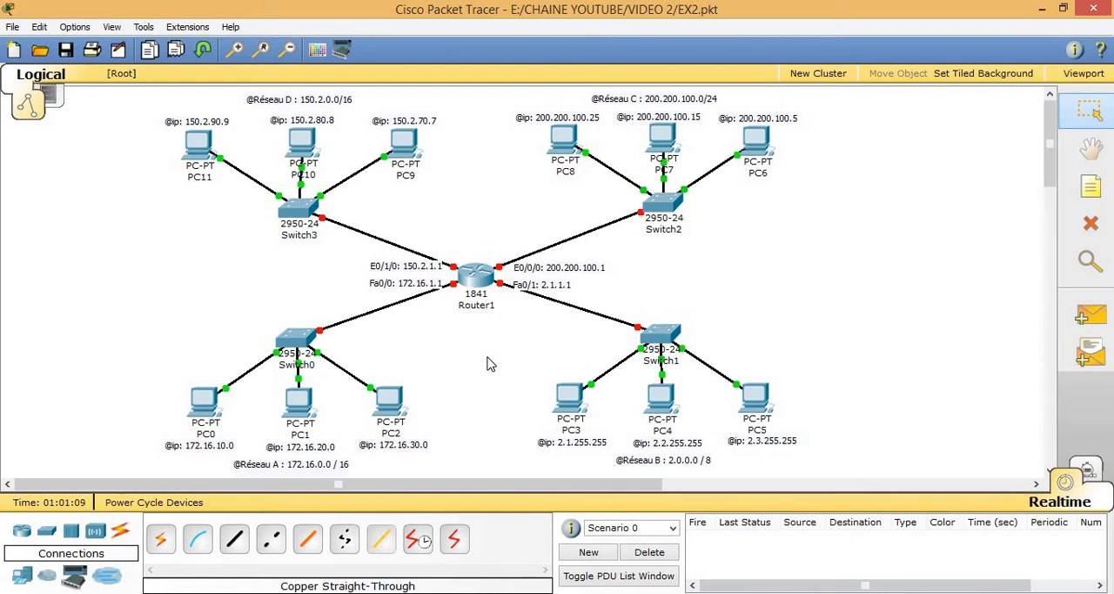
Step: Open Router1's command line interface and move its window aside so the router's address notes stay in view
{"action": "left_click", "coordinate": [478, 290]}
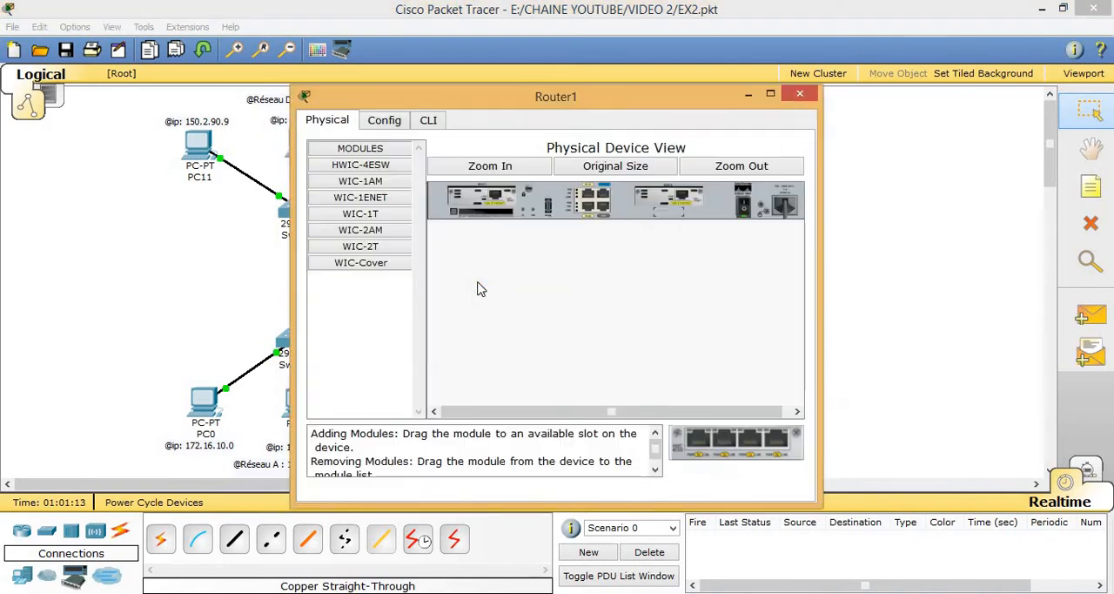
{"action": "left_click", "coordinate": [429, 122]}
{"action": "left_click_drag", "start_coordinate": [596, 97], "coordinate": [850, 93]}
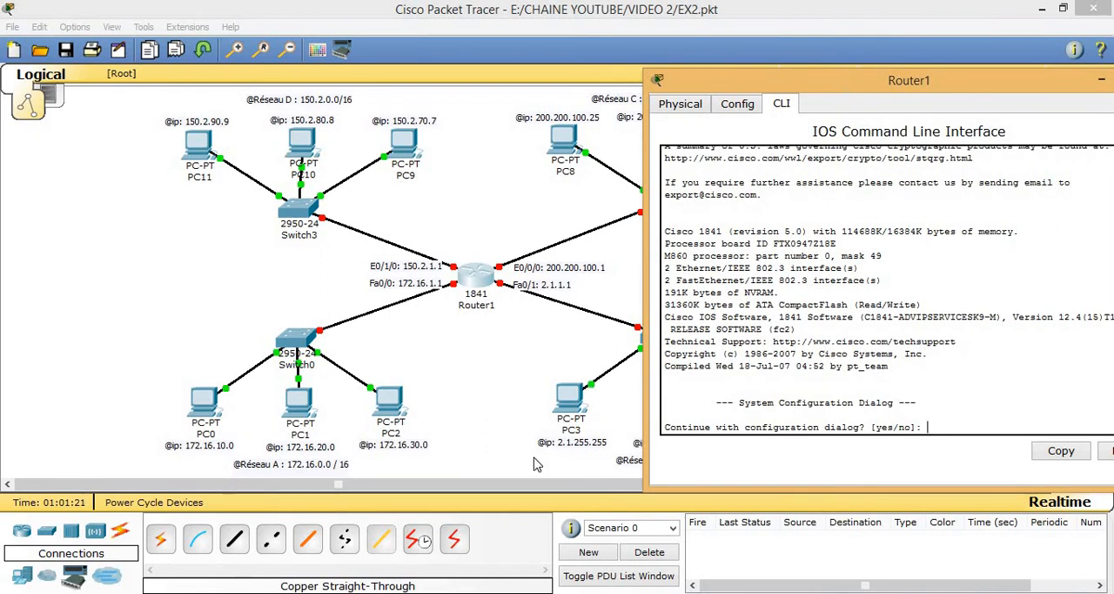
Step: Decline Router1's initial configuration dialog with "no" and start the command line session, keeping the full topology visible beside it
{"action": "left_click_drag", "start_coordinate": [526, 487], "coordinate": [596, 481]}
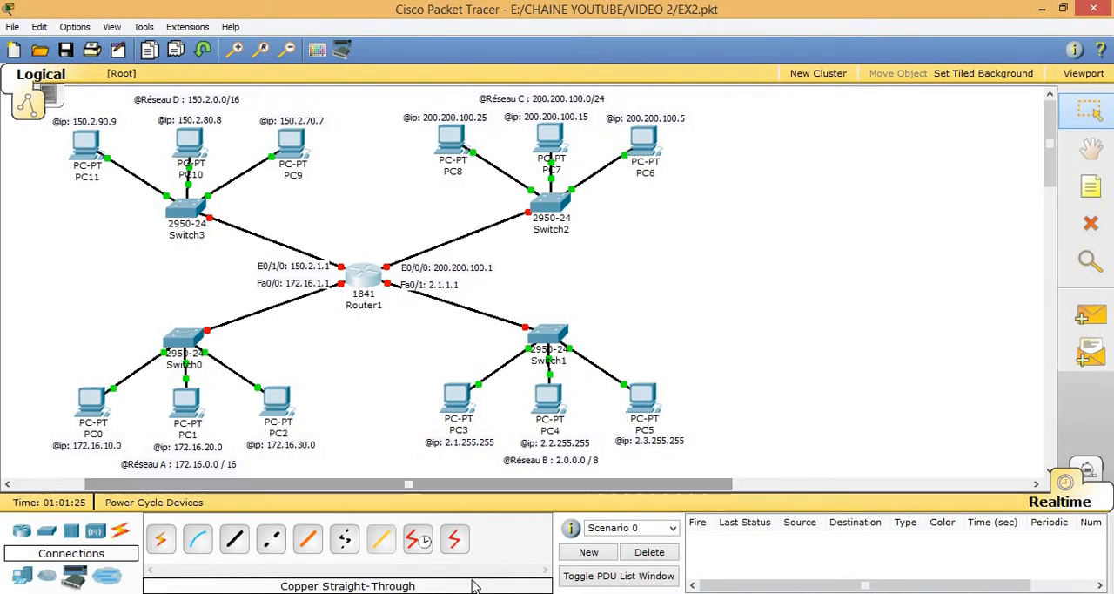
{"action": "left_click", "coordinate": [409, 562]}
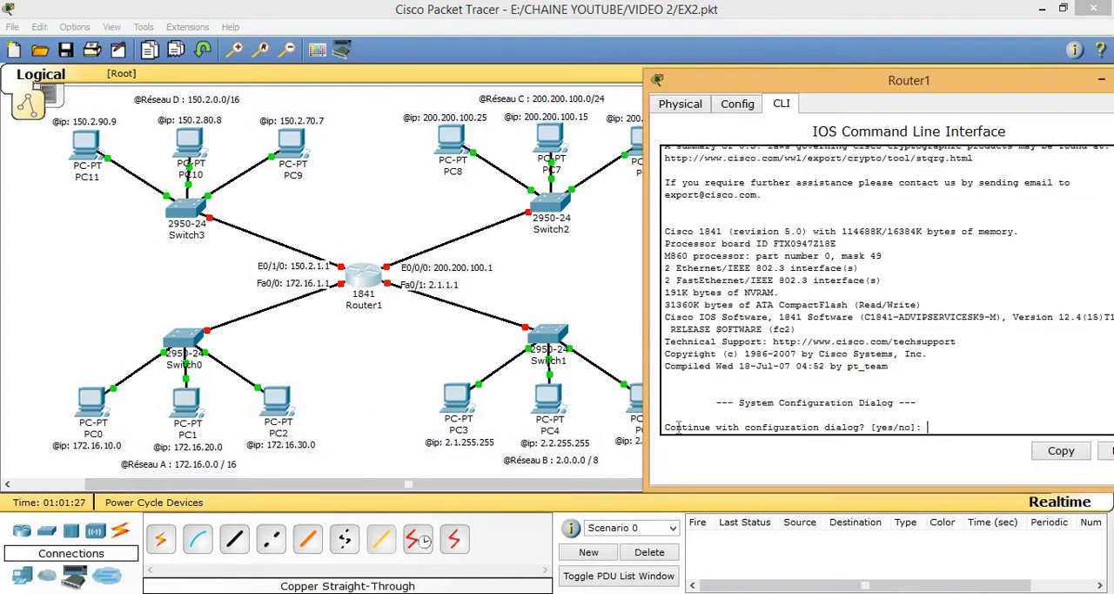
{"action": "left_click_drag", "start_coordinate": [807, 84], "coordinate": [807, 86]}
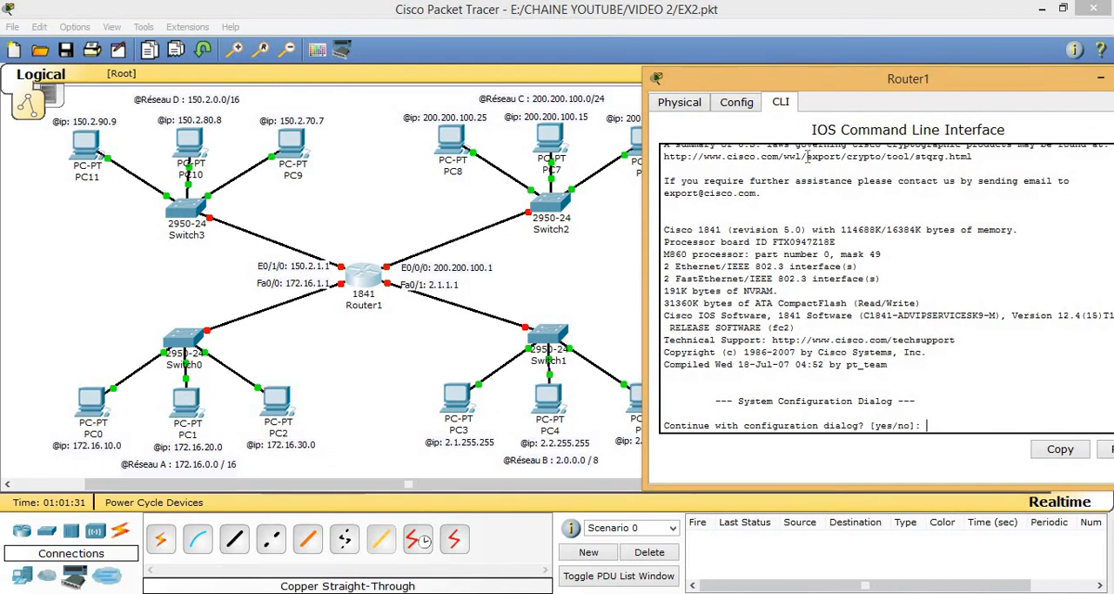
{"action": "type", "text": "o"}
{"action": "key", "text": "Return"}
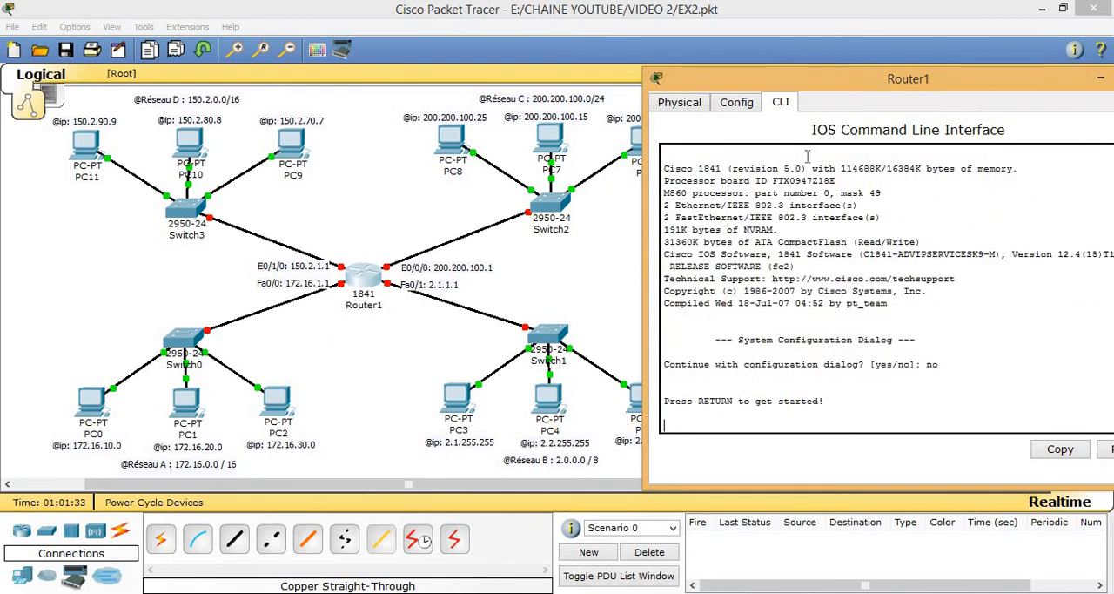
{"action": "key", "text": "Return"}
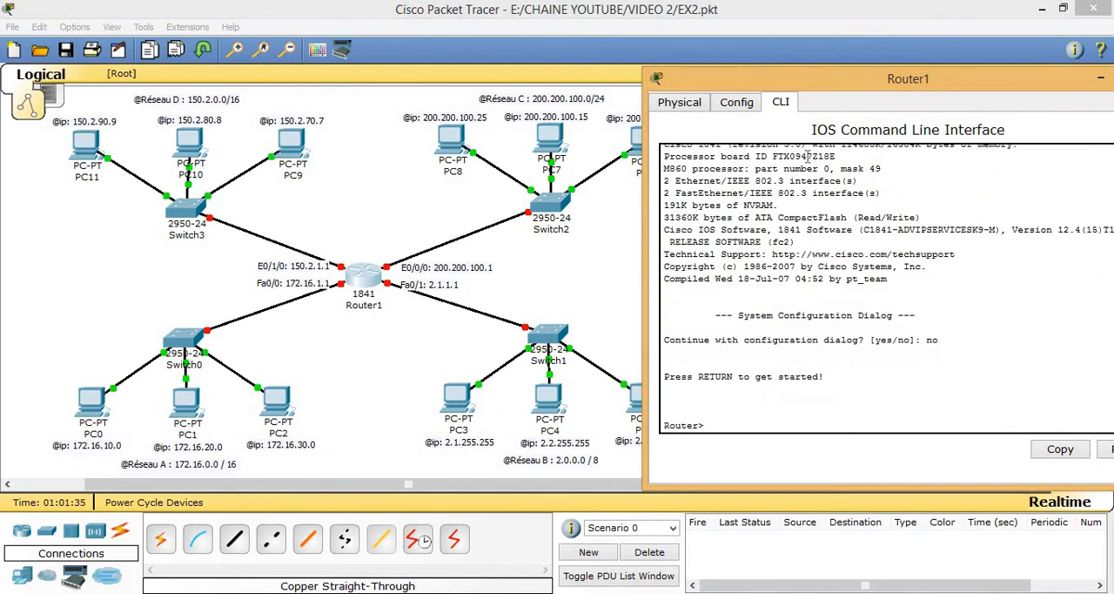
Step: Enter privileged mode with "en" and global configuration mode with "config t" on Router1
{"action": "type", "text": "en"}
{"action": "key", "text": "Return"}
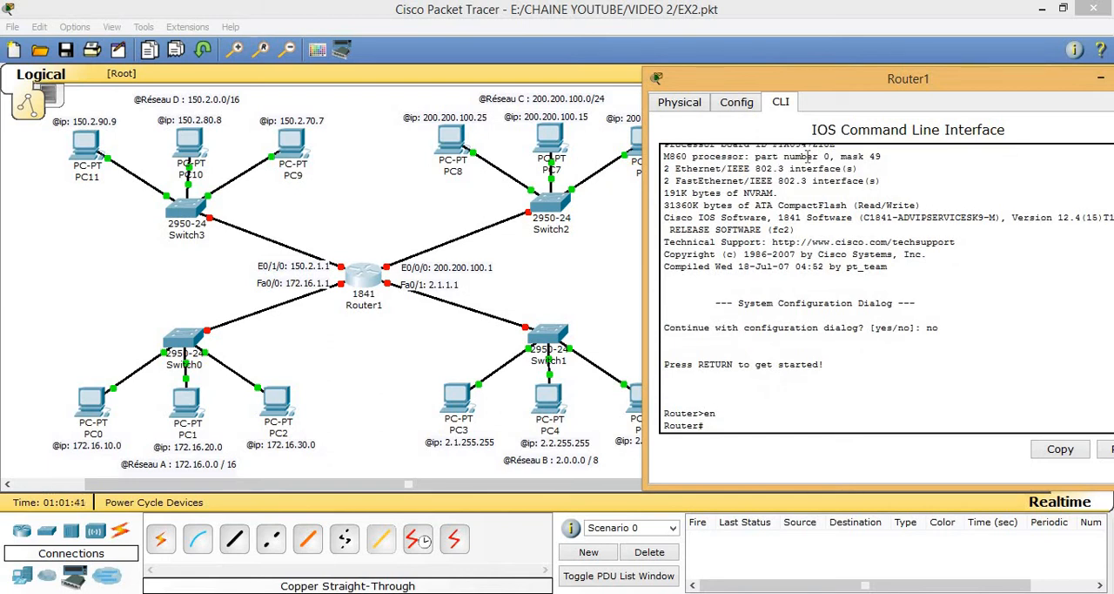
{"action": "type", "text": "config t"}
{"action": "key", "text": "Return"}
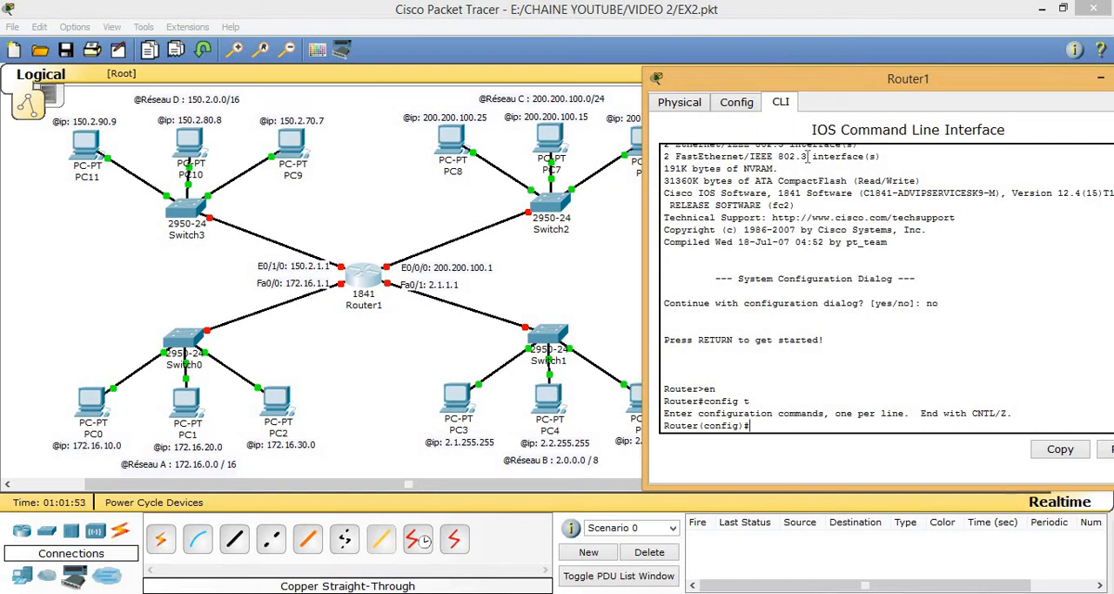
Step: Assign interface fa0/0 the IP address 172.16.1.1 with mask 255.255.0.0
{"action": "type", "text": "int fa0/0"}
{"action": "key", "text": "Return"}
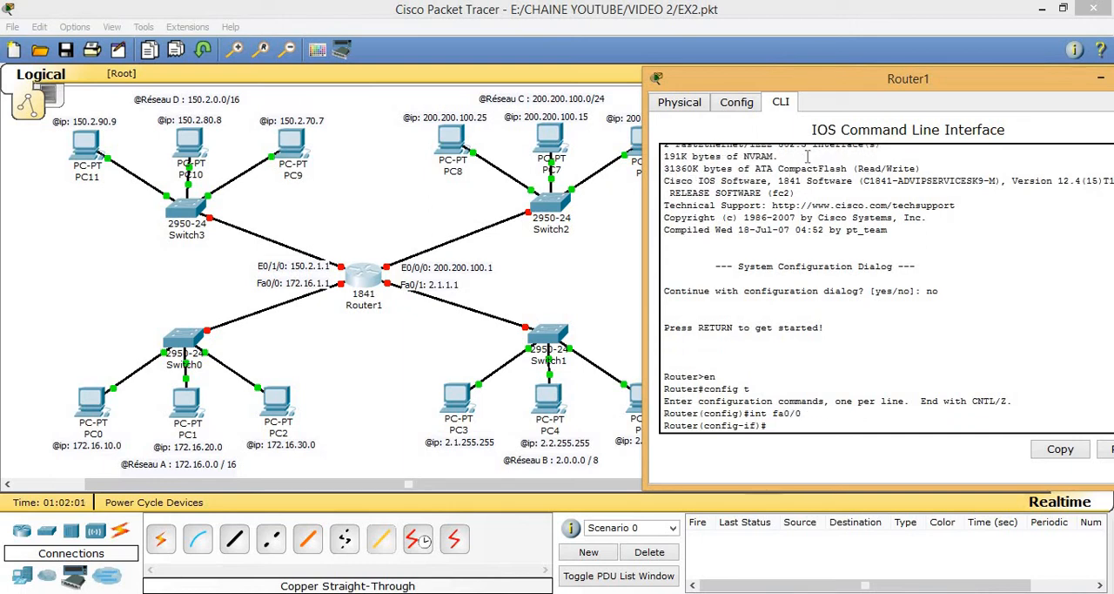
{"action": "type", "text": "ip address 172.16.1.1"}
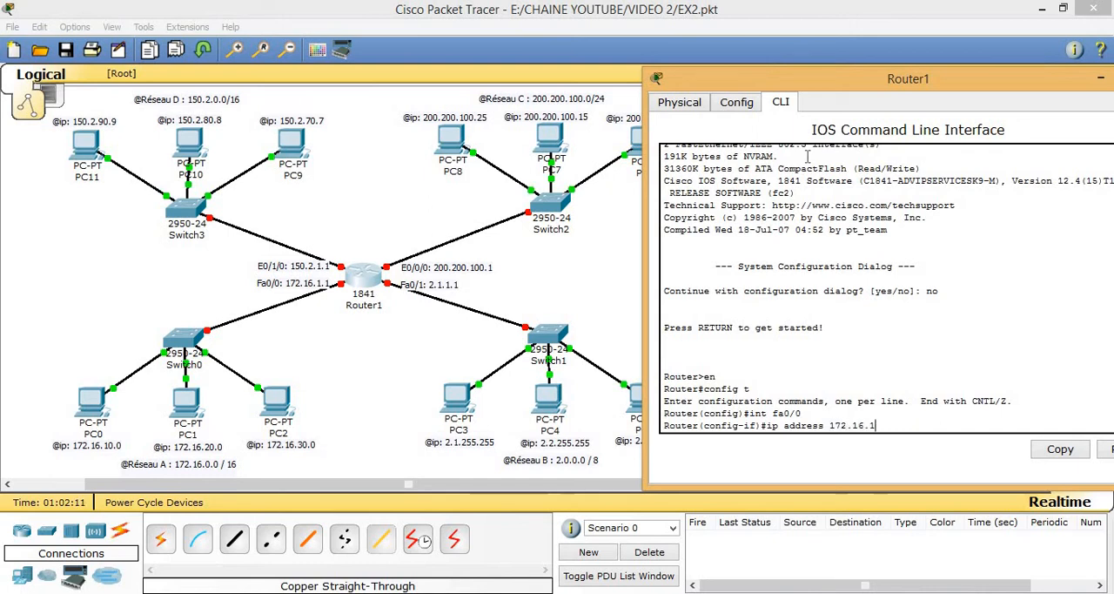
{"action": "type", "text": " 255.255.0.0"}
{"action": "key", "text": "Return"}
Step: Enable interface fa0/0 with "no shutdown" and exit to global configuration mode
{"action": "type", "text": "NO"}
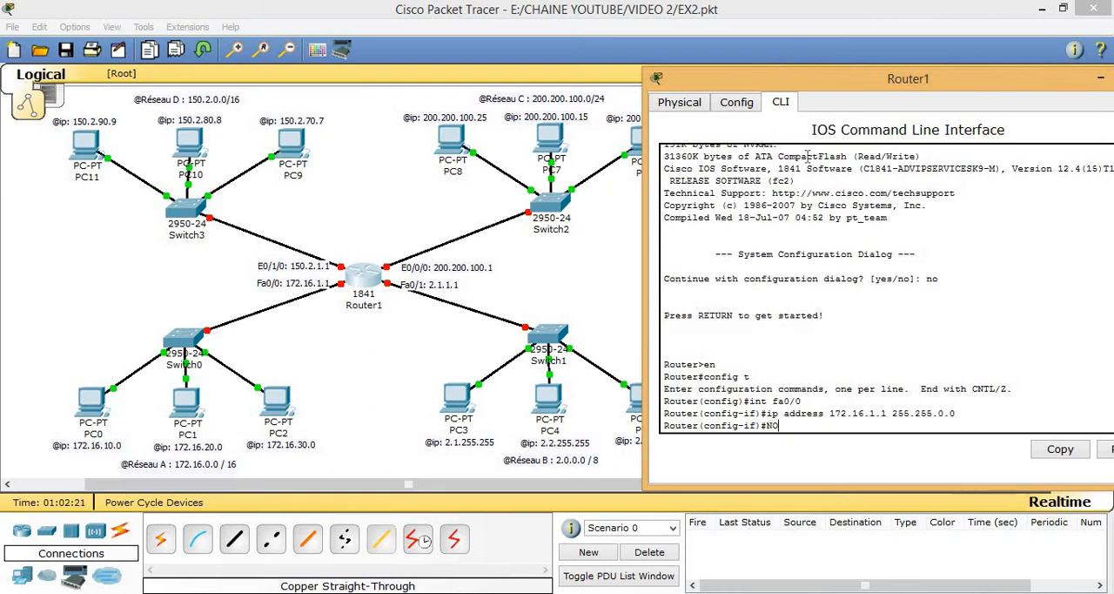
{"action": "type", "text": " SHUTDOWN"}
{"action": "key", "text": "BackSpace"}
{"action": "key", "text": "BackSpace"}
{"action": "key", "text": "BackSpace"}
{"action": "key", "text": "BackSpace"}
{"action": "key", "text": "BackSpace"}
{"action": "key", "text": "BackSpace"}
{"action": "key", "text": "BackSpace"}
{"action": "key", "text": "BackSpace"}
{"action": "key", "text": "BackSpace"}
{"action": "key", "text": "BackSpace"}
{"action": "key", "text": "BackSpace"}
{"action": "type", "text": "no shutdown"}
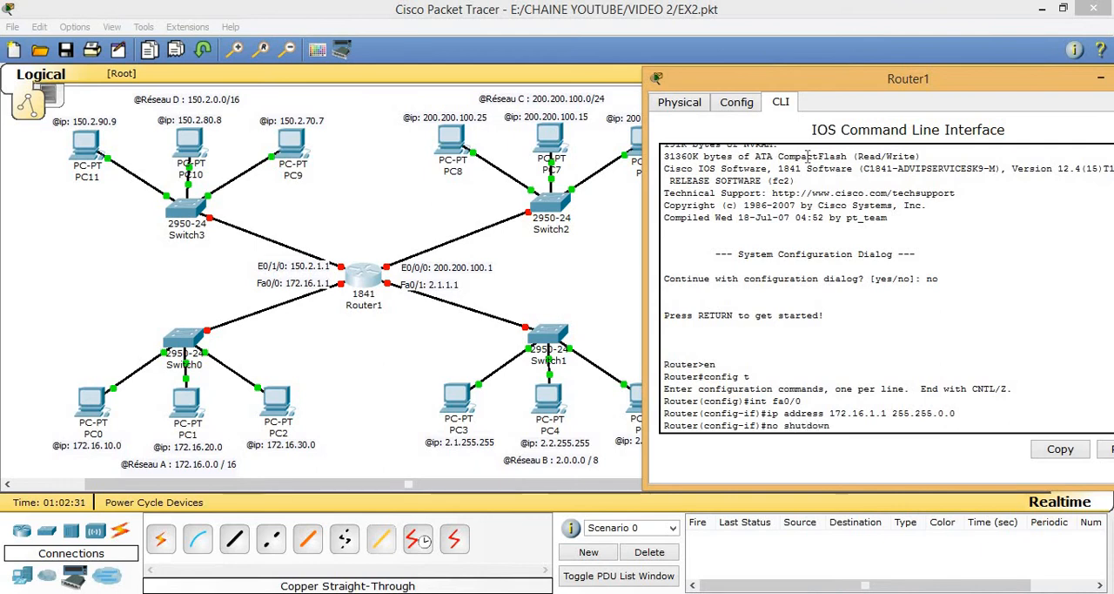
{"action": "key", "text": "Return"}
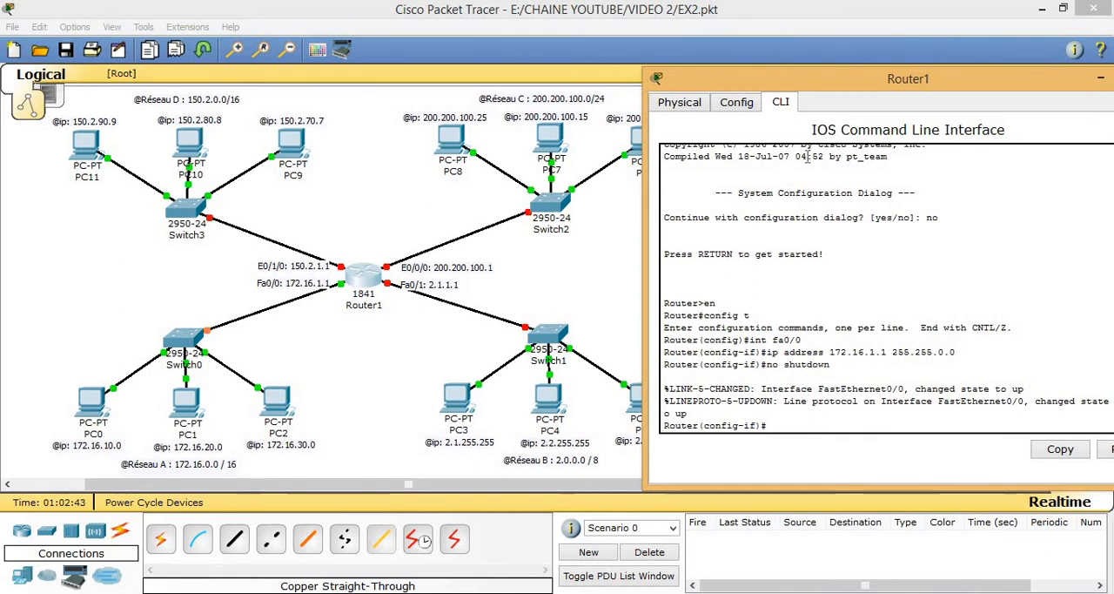
{"action": "type", "text": "e"}
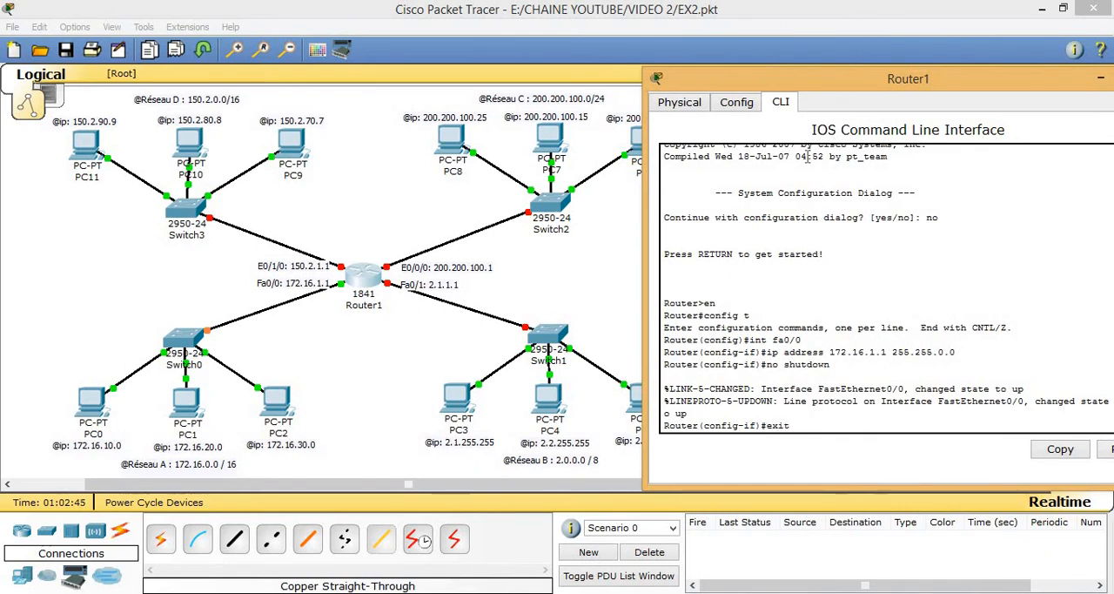
{"action": "type", "text": "xit"}
{"action": "key", "text": "Return"}
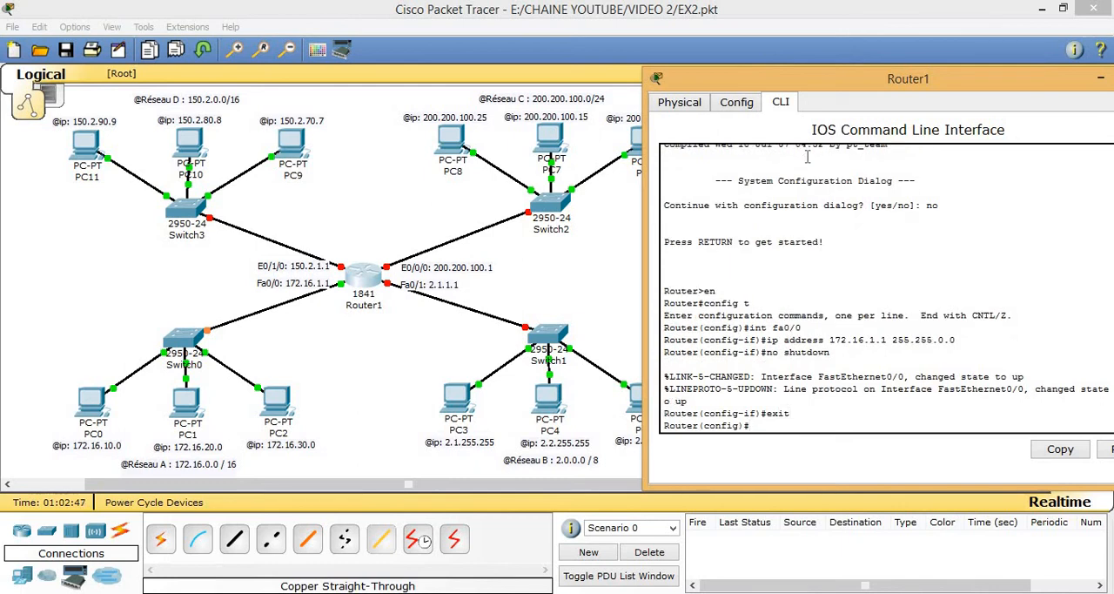
Step: Assign interface fa0/1 the IP address 2.1.1.1 with mask 255.0.0.0
{"action": "type", "text": "int fa"}
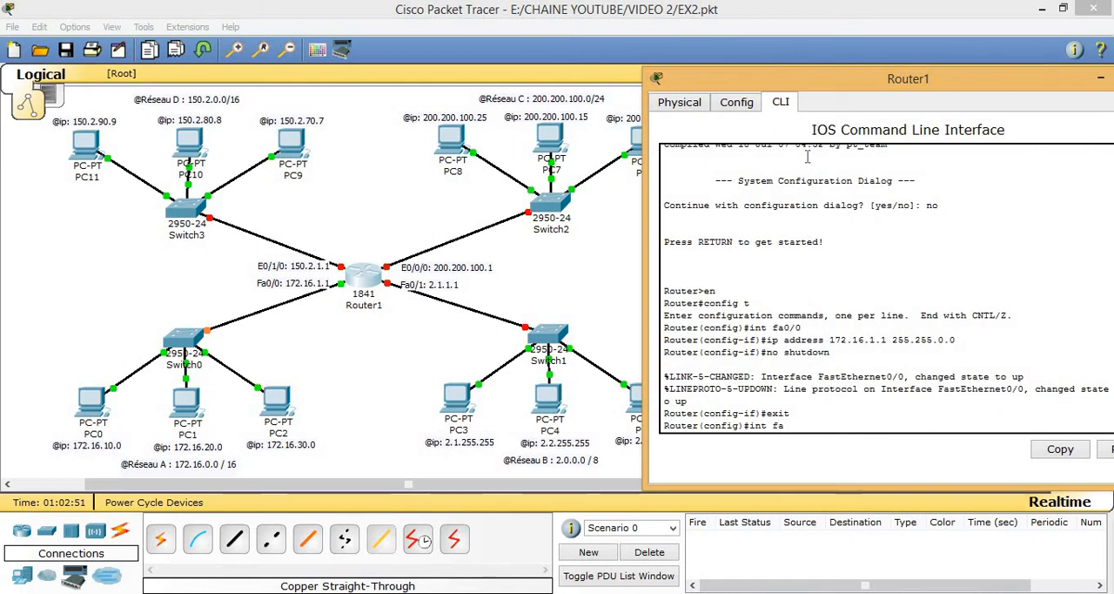
{"action": "type", "text": "0/1"}
{"action": "key", "text": "Return"}
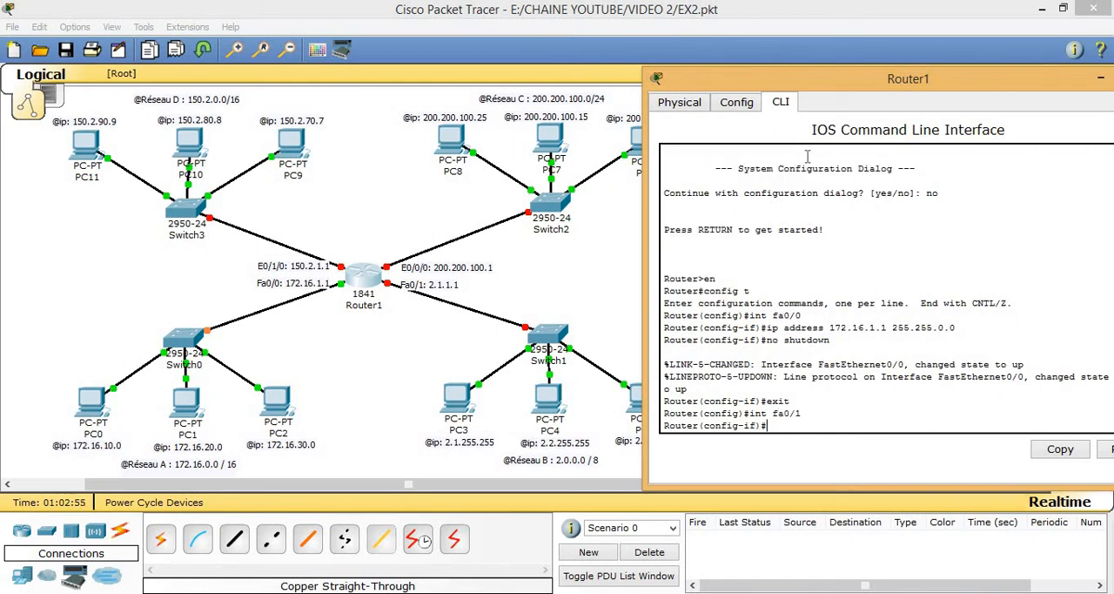
{"action": "type", "text": "ip address "}
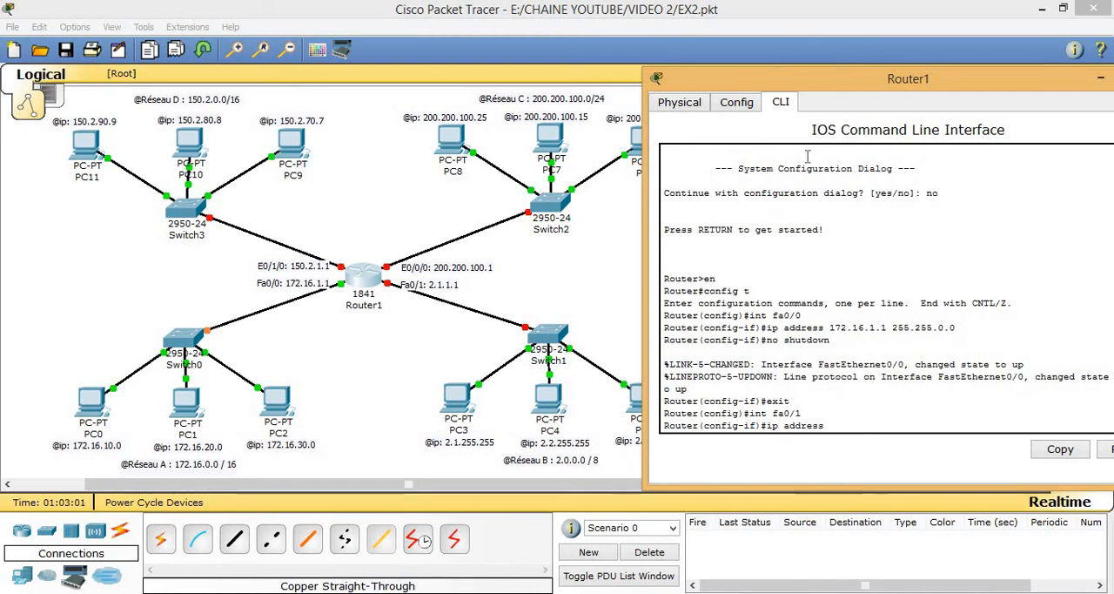
{"action": "type", "text": "2.1.1.1"}
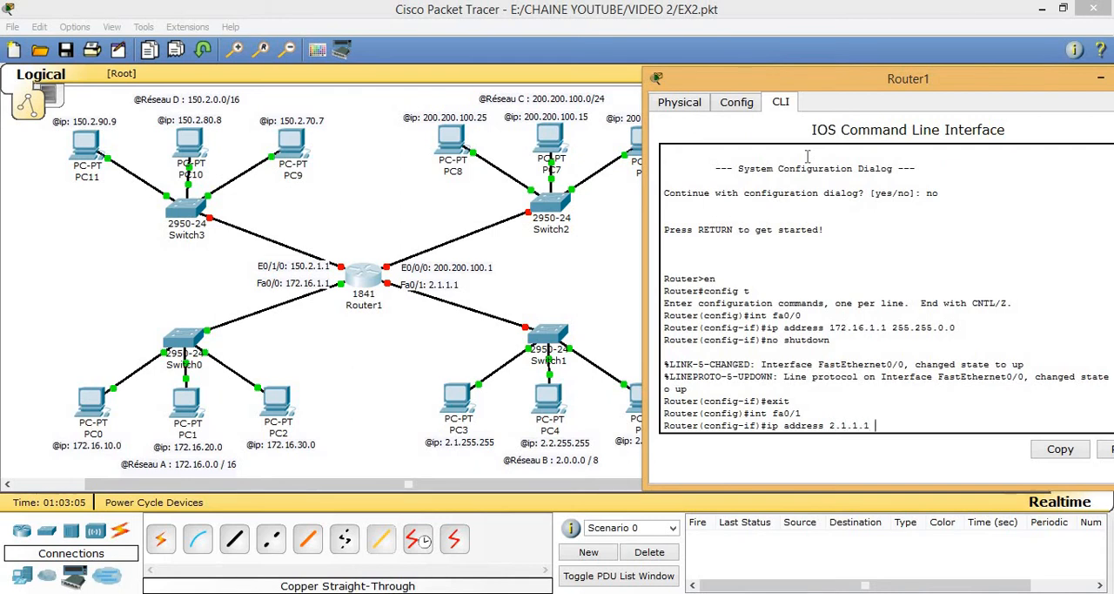
{"action": "type", "text": " 255.0.0.0"}
{"action": "key", "text": "Return"}
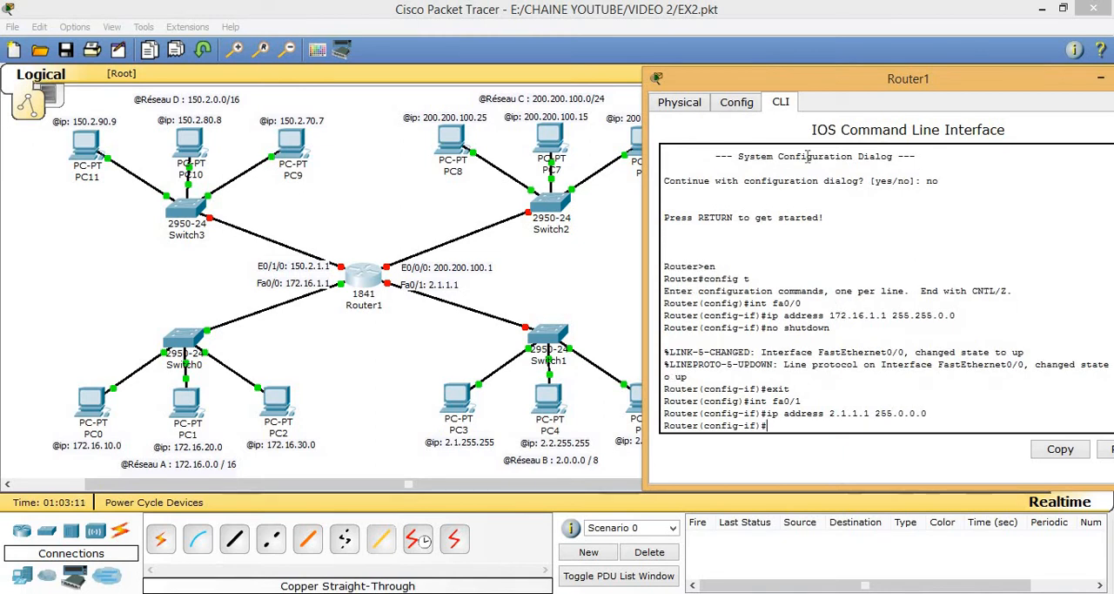
Step: Enable interface fa0/1 with "no shutdown" and exit to global configuration mode
{"action": "type", "text": "no shutdown"}
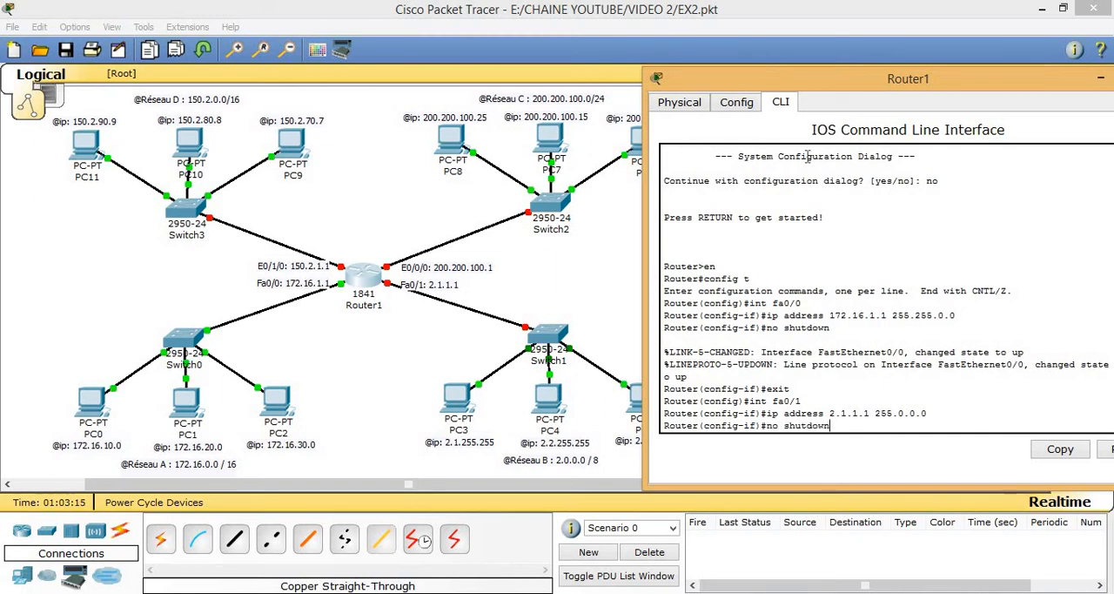
{"action": "key", "text": "Return"}
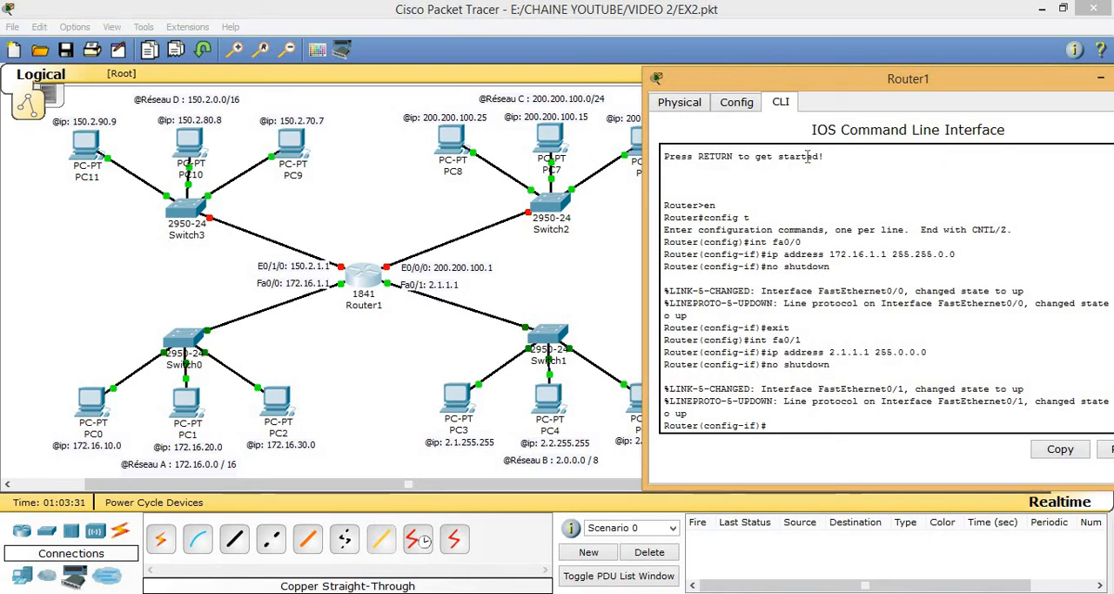
{"action": "type", "text": "exit"}
{"action": "key", "text": "Return"}
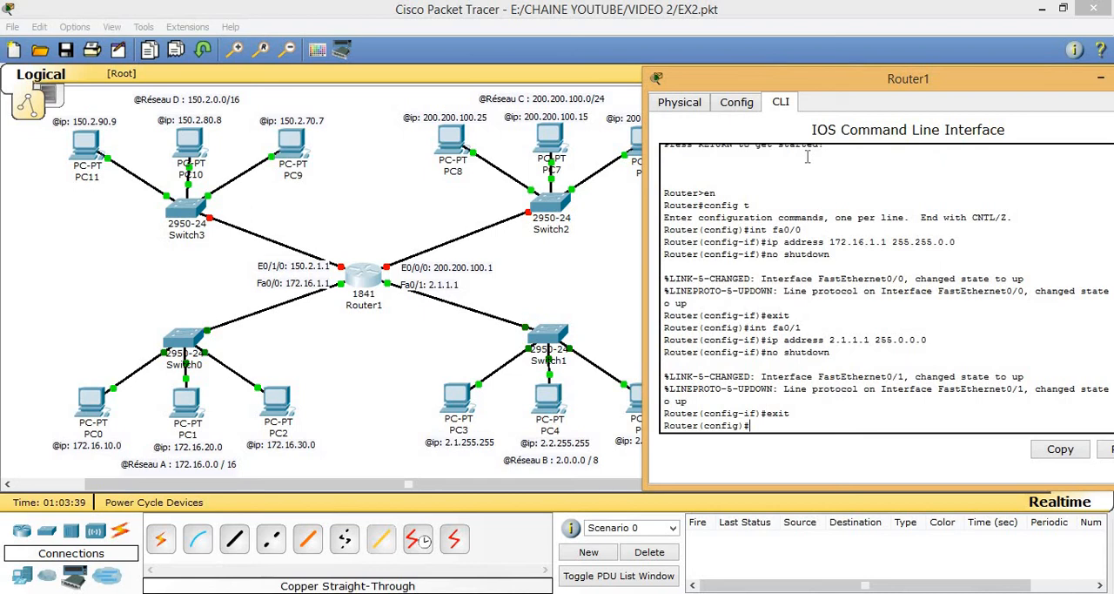
Step: Assign interface e0/0/0 the IP address 200.200.100.1 with mask 255.255.255.0
{"action": "type", "text": "int e0/0/0"}
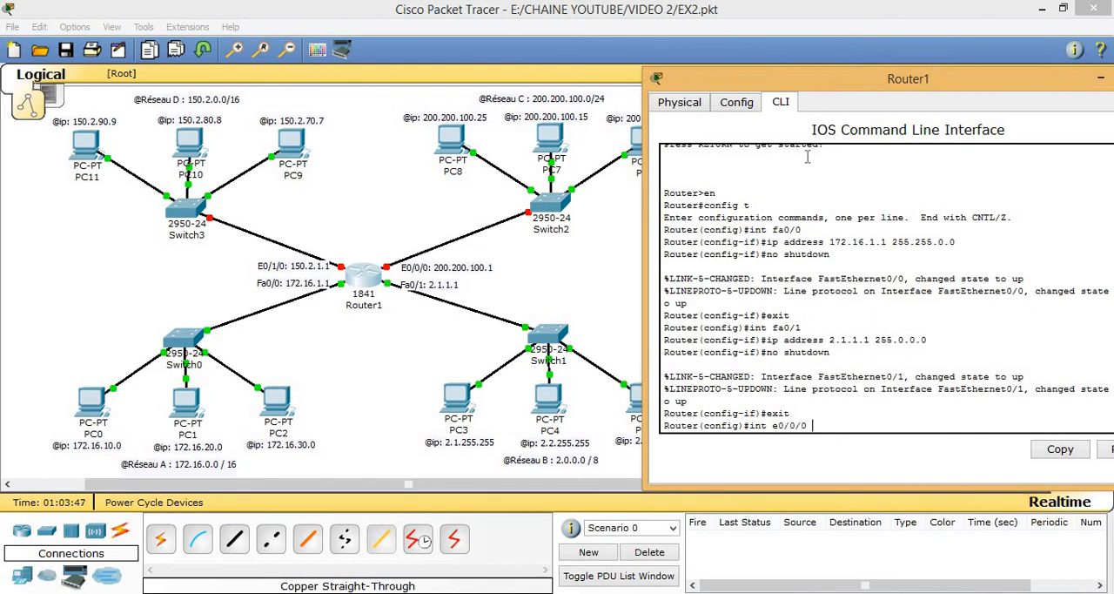
{"action": "key", "text": "Return"}
{"action": "type", "text": "ip addre"}
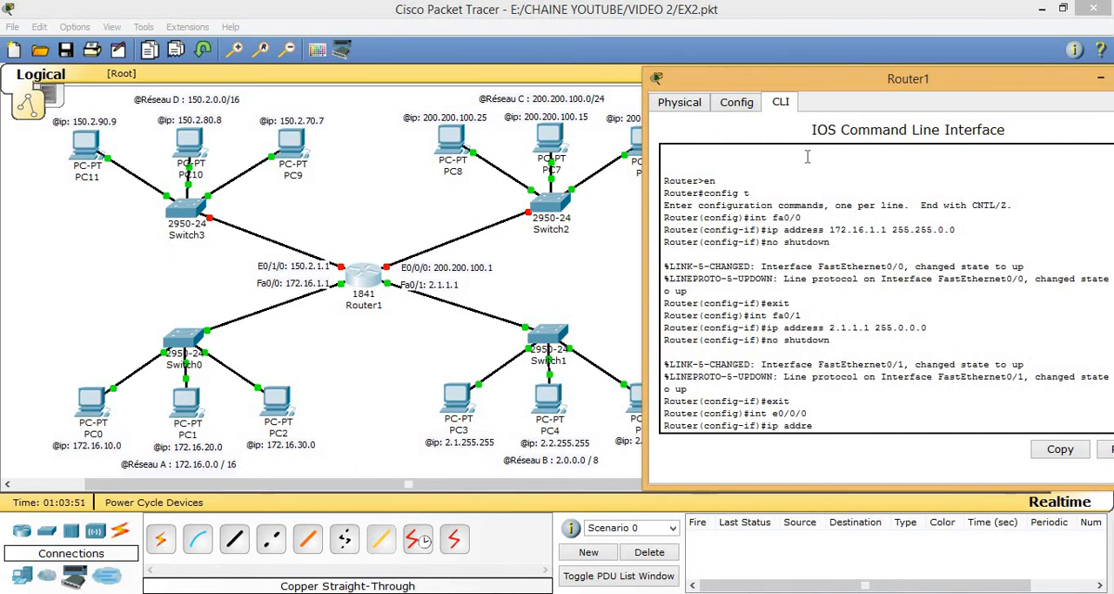
{"action": "type", "text": "ss 200.200.100.1"}
{"action": "key", "text": "Return"}
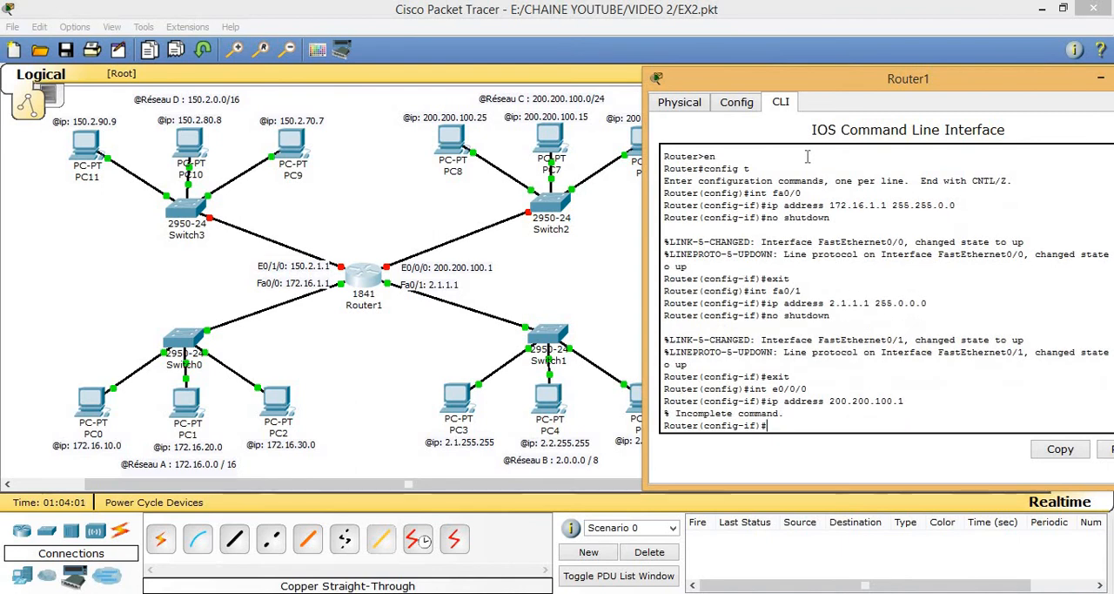
{"action": "key", "text": "Up"}
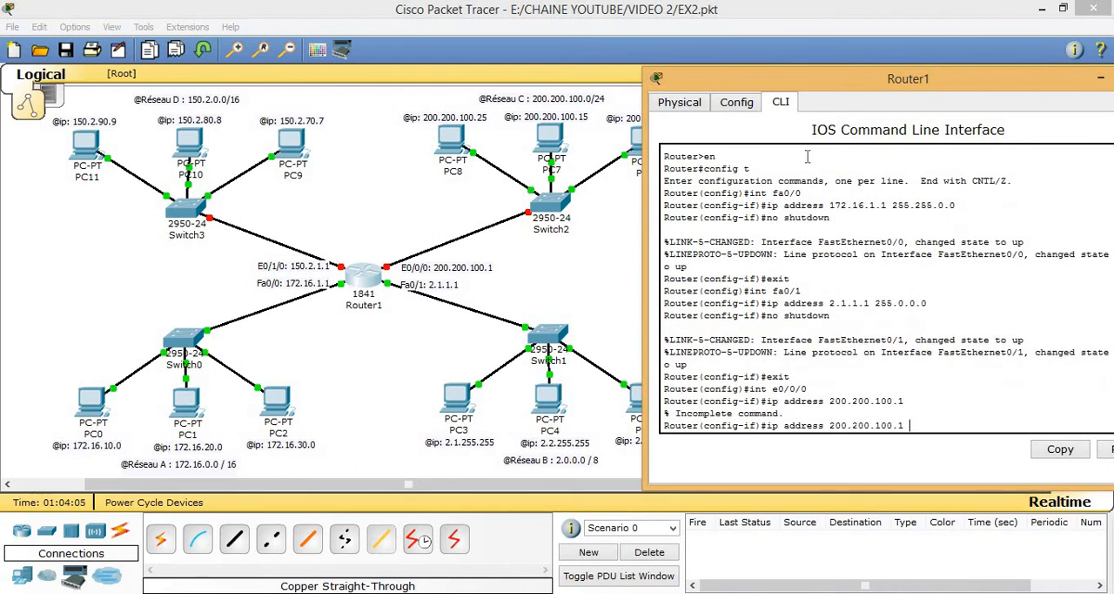
{"action": "type", "text": "255.255.255.0"}
{"action": "key", "text": "Return"}
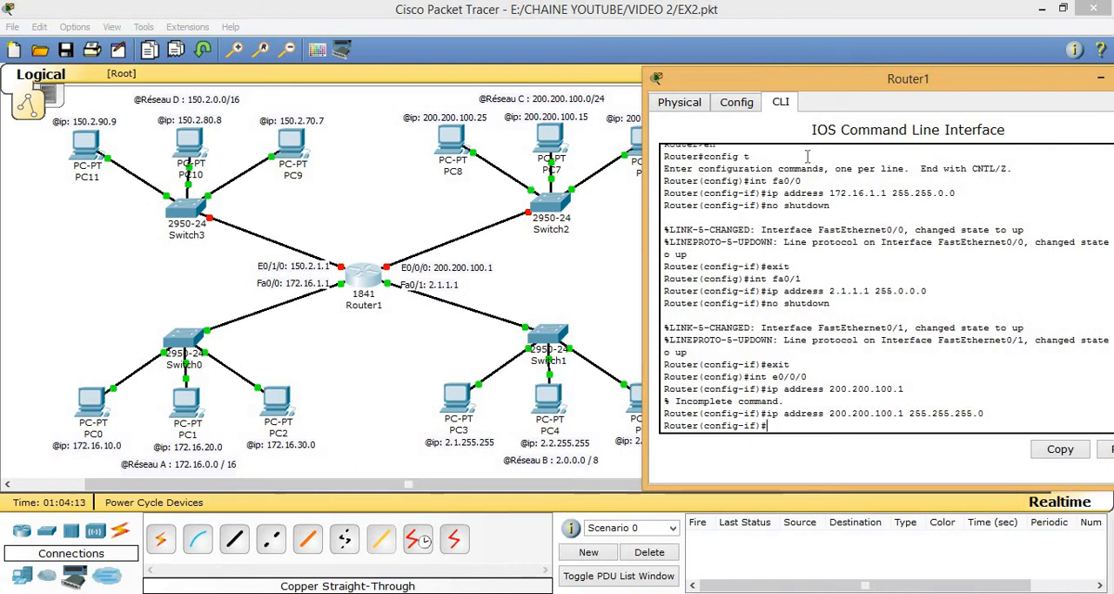
Step: Enable interface e0/0/0 with "no shutdown" and exit to global configuration mode
{"action": "type", "text": "no "}
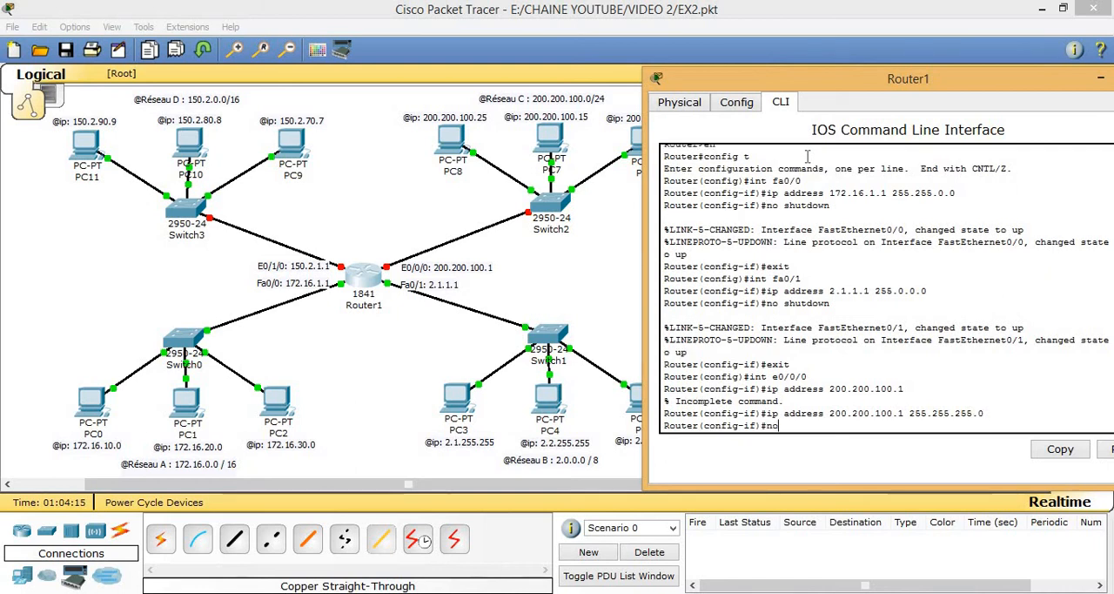
{"action": "type", "text": "shut"}
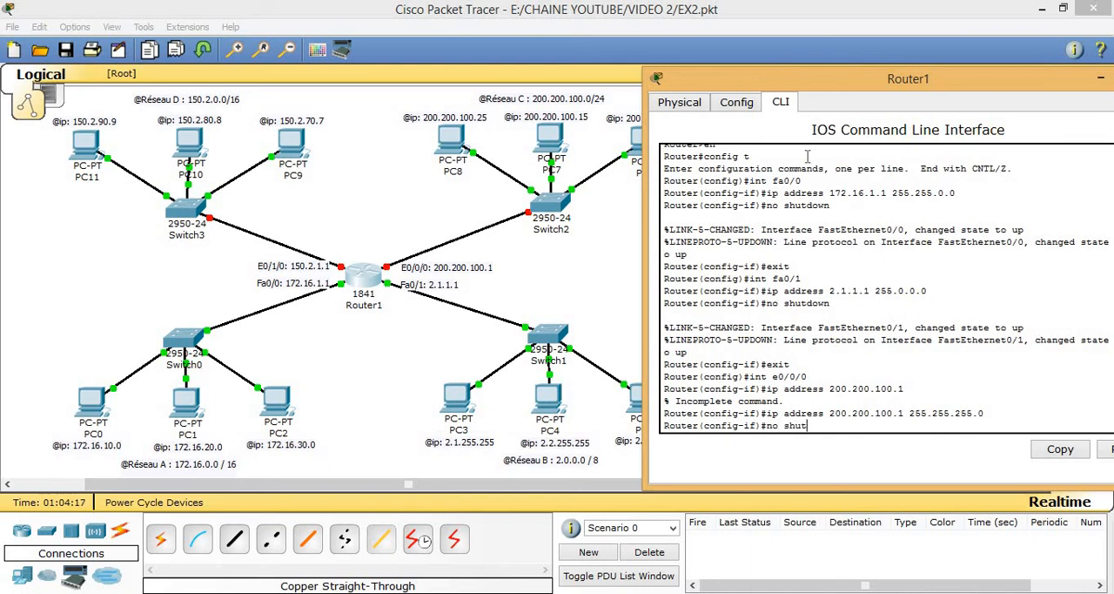
{"action": "type", "text": "down"}
{"action": "key", "text": "Return"}
{"action": "type", "text": "exit"}
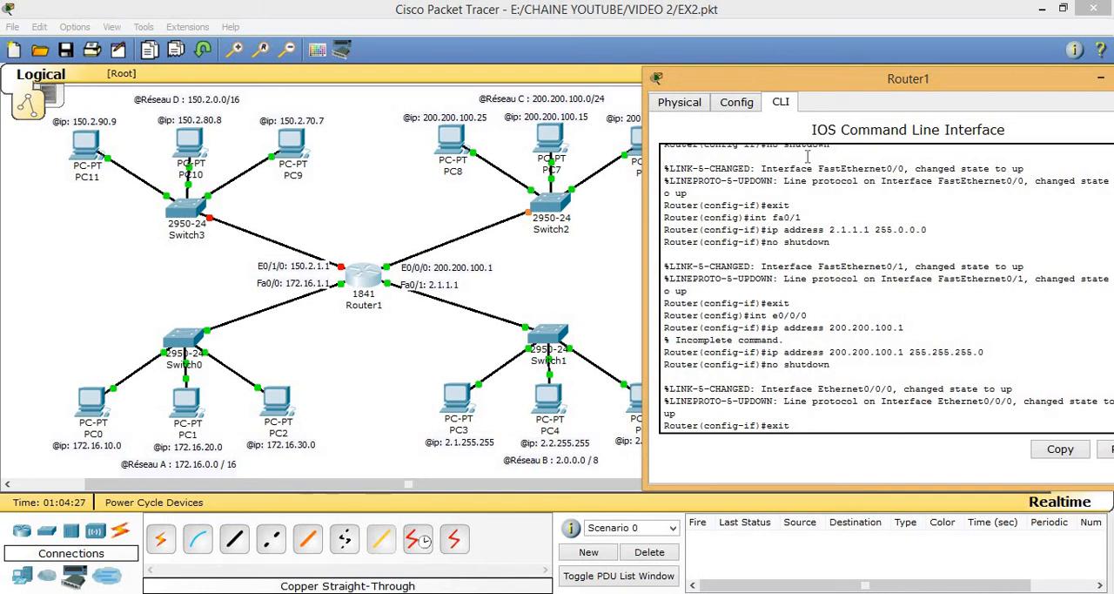
{"action": "key", "text": "Return"}
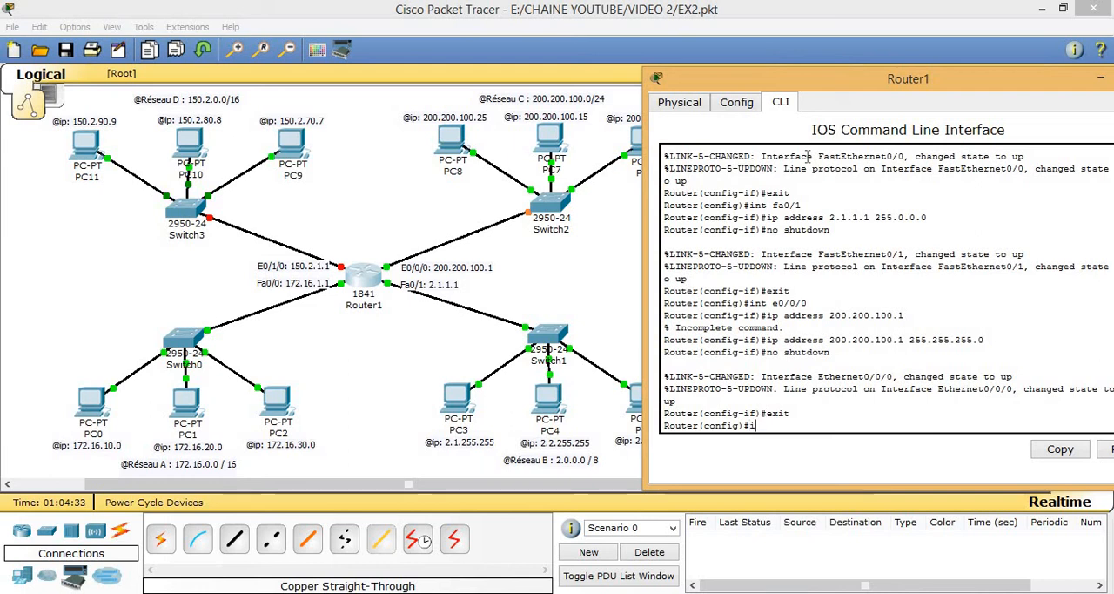
Step: Assign interface e0/1/0 the IP address 150.2.1.1 with mask 255.255.0.0
{"action": "type", "text": "int e"}
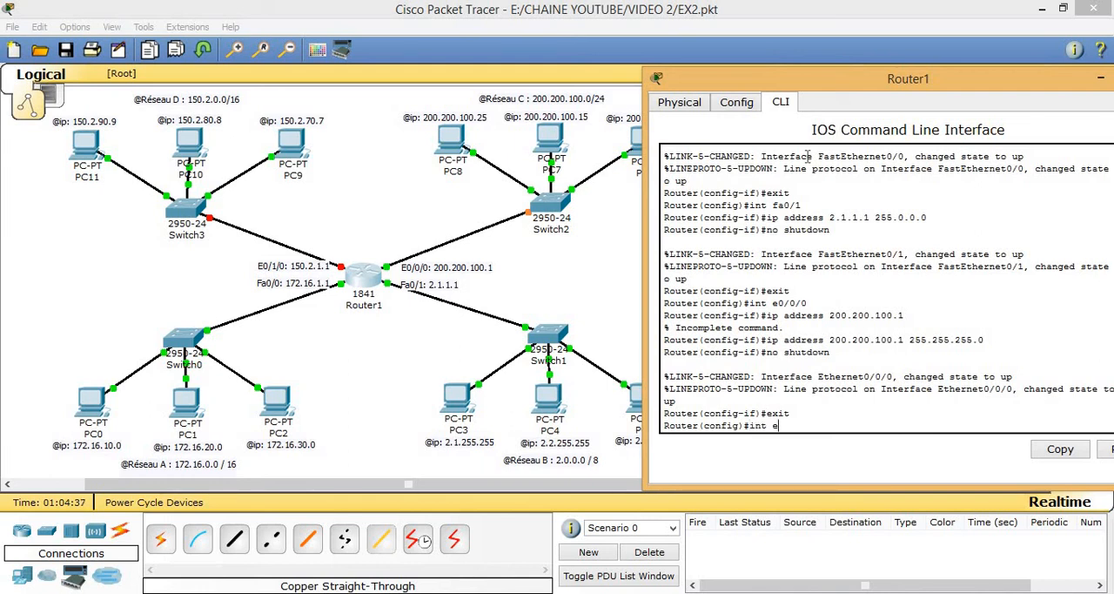
{"action": "type", "text": "0/1/0"}
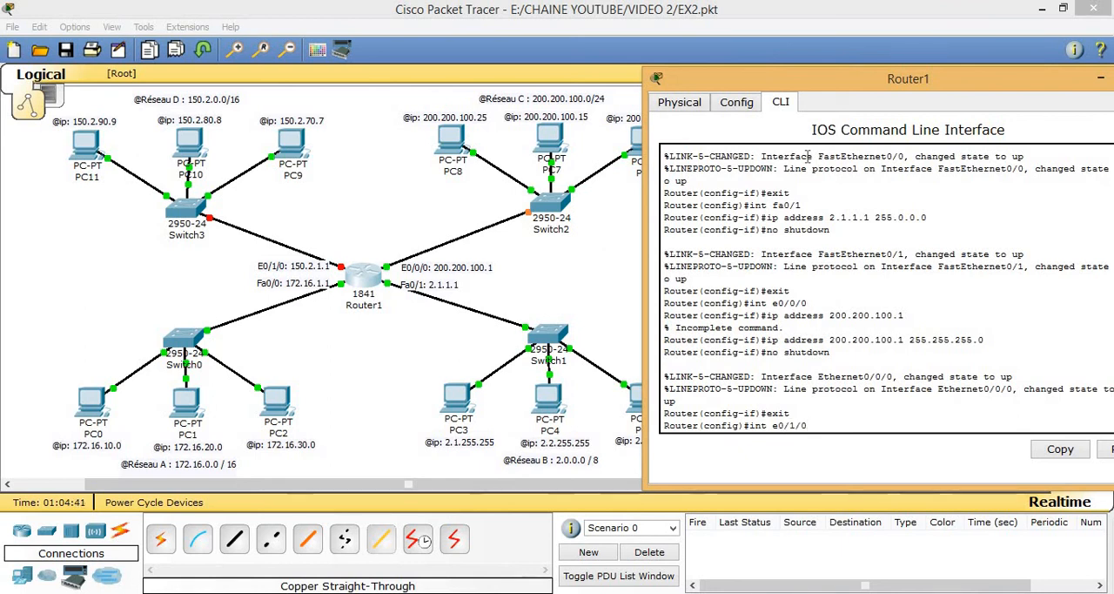
{"action": "key", "text": "Return"}
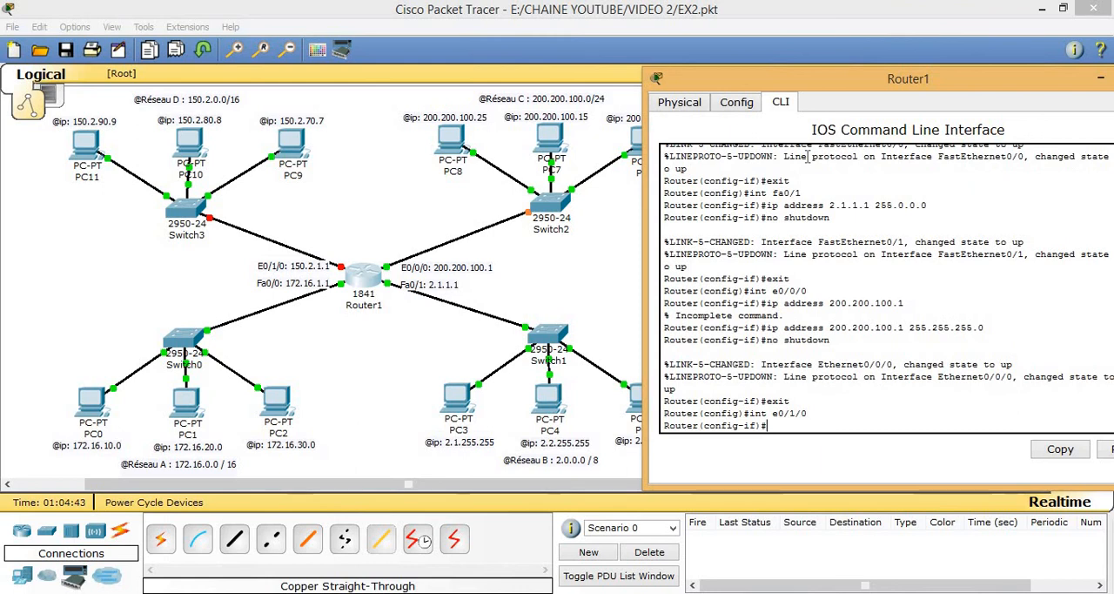
{"action": "type", "text": "ip address"}
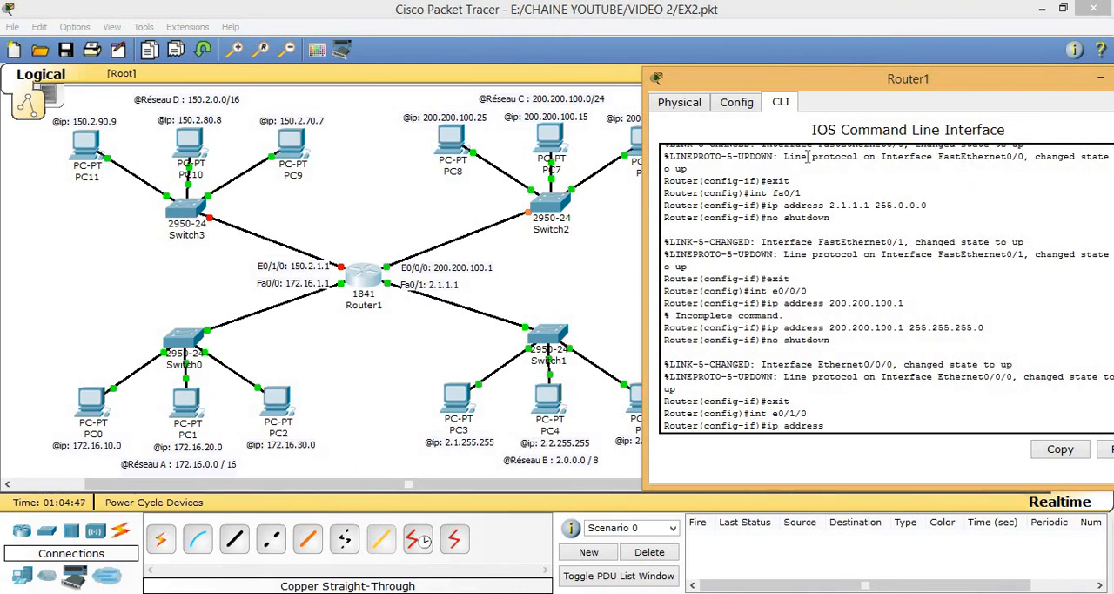
{"action": "type", "text": " 150.2.1.1 255.255.0"}
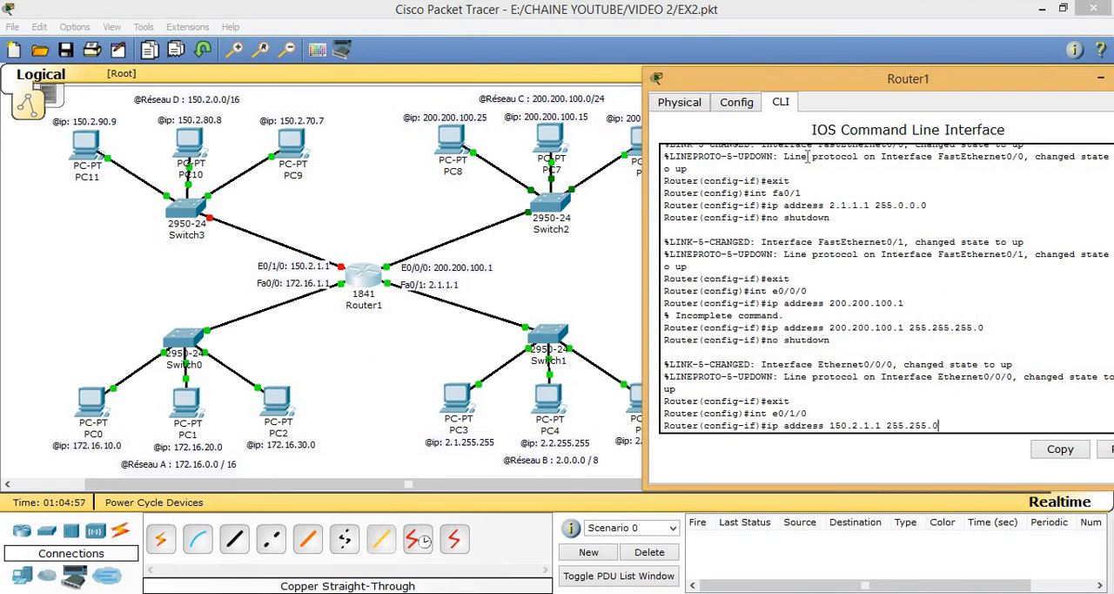
{"action": "type", "text": ".0"}
{"action": "key", "text": "Return"}
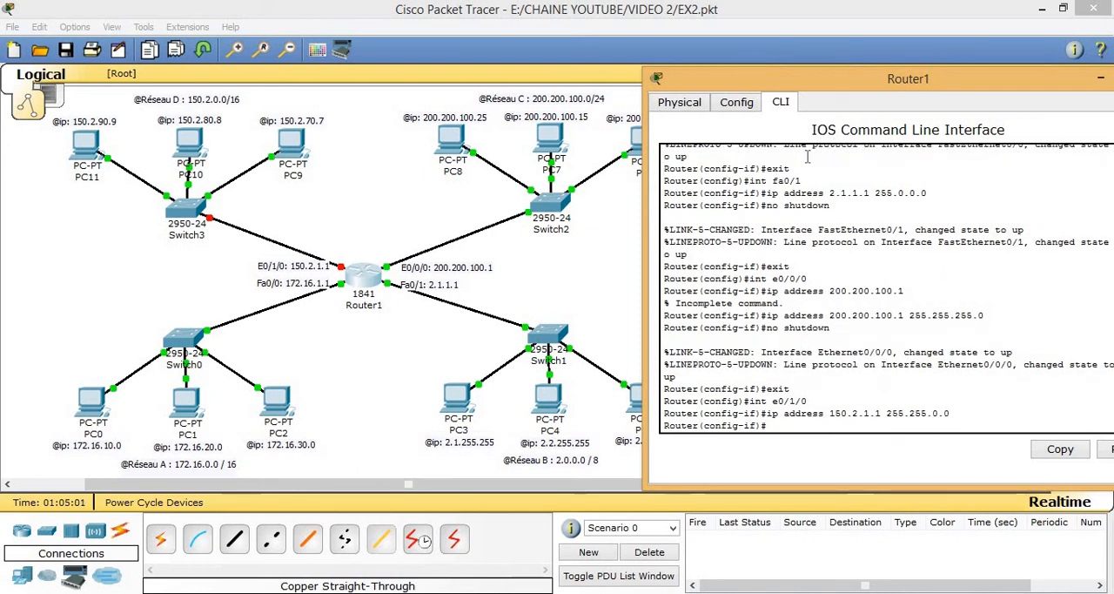
Step: Enable interface e0/1/0 with "no shutdown" and exit to global configuration mode
{"action": "type", "text": "n"}
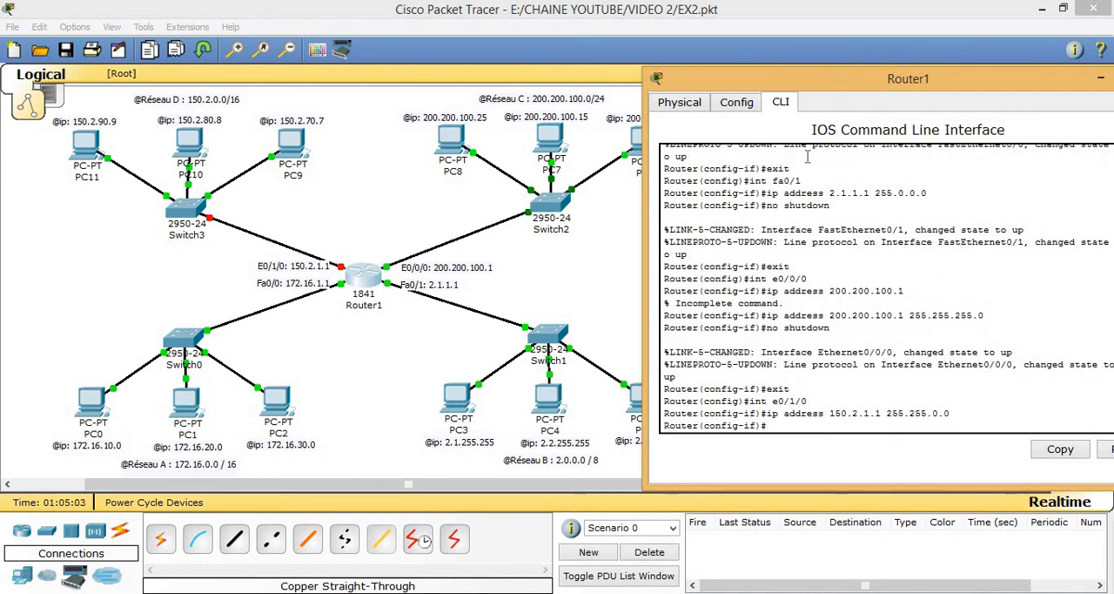
{"action": "type", "text": "o shu"}
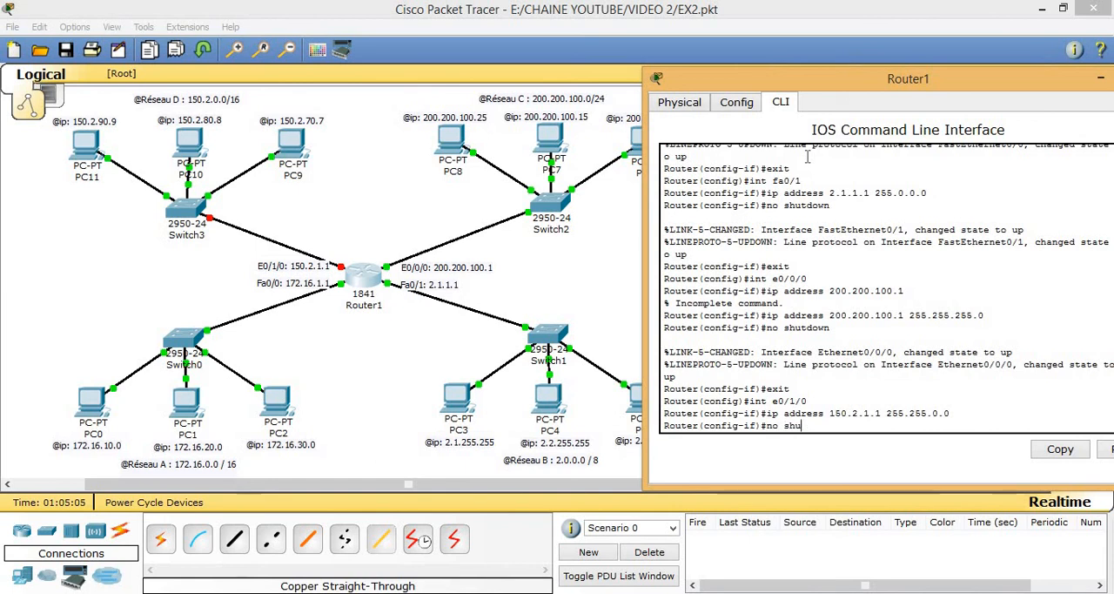
{"action": "type", "text": "tdown"}
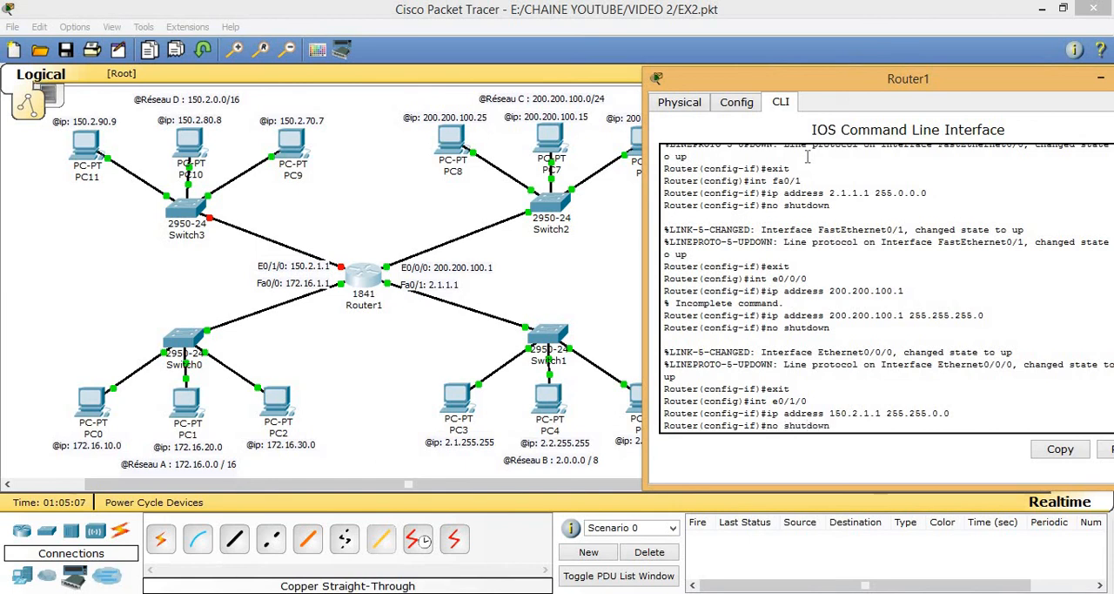
{"action": "key", "text": "Return"}
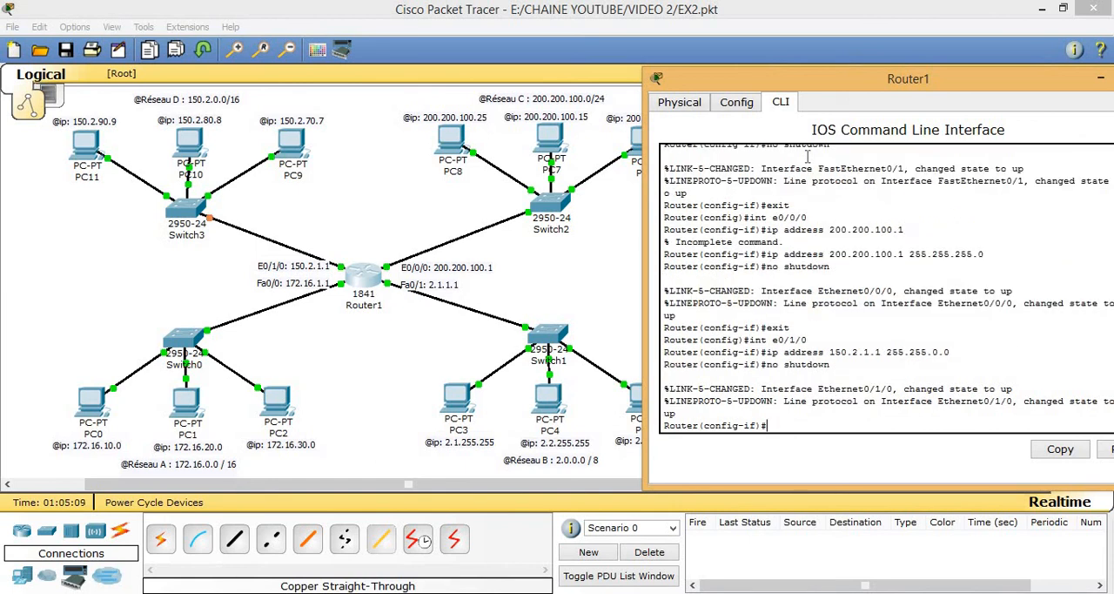
{"action": "type", "text": "exit"}
{"action": "key", "text": "Return"}
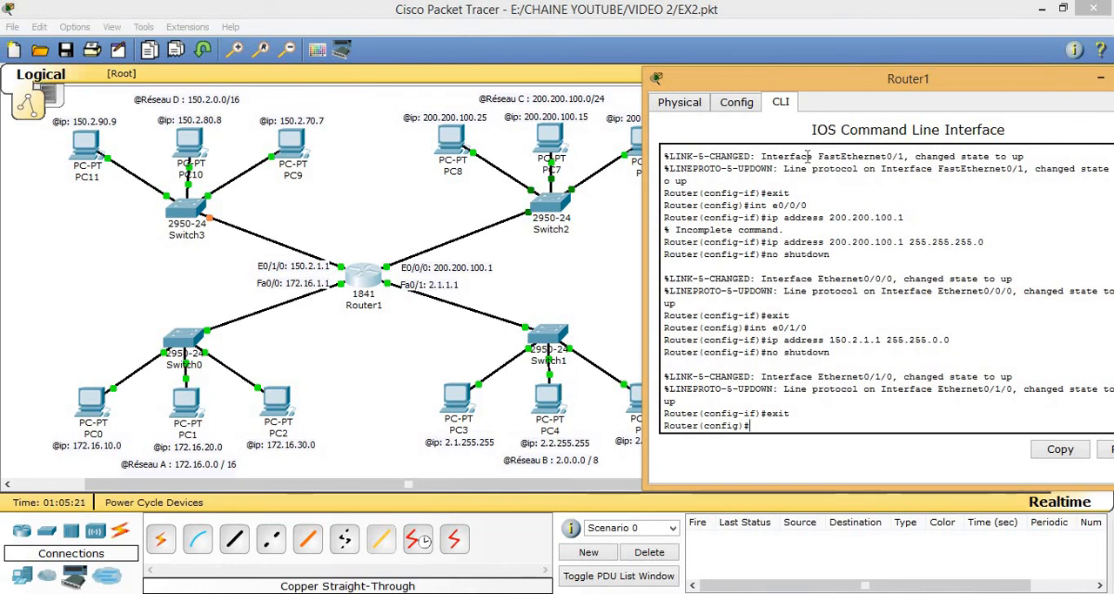
Step: Return to privileged mode, check the interface summary with "show ip int brief", and close the router window
{"action": "key", "text": "ctrl+z"}
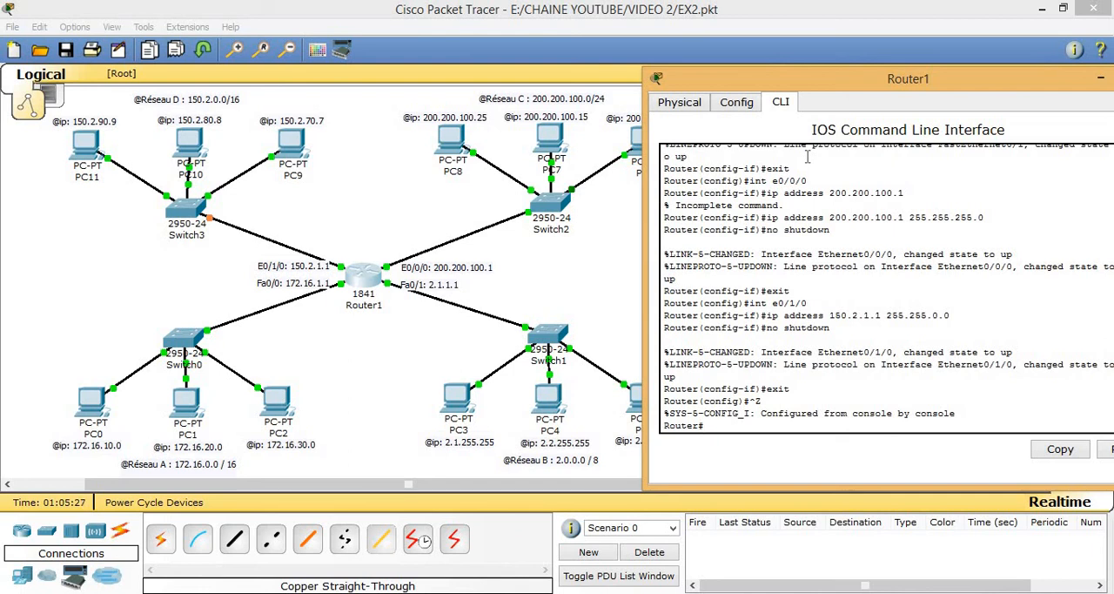
{"action": "type", "text": "show ip int brief"}
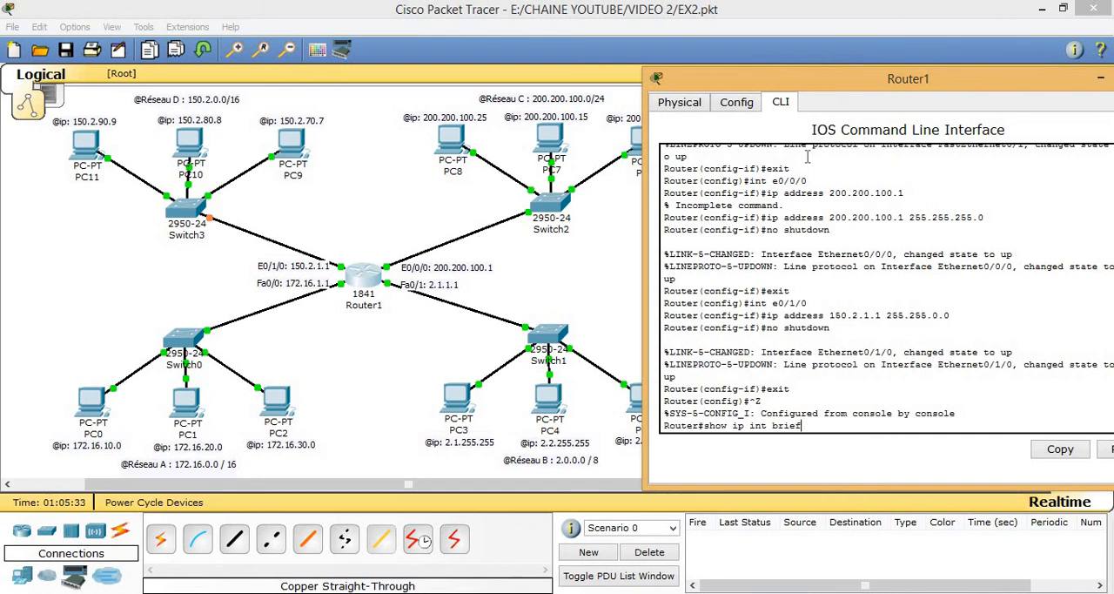
{"action": "key", "text": "Return"}
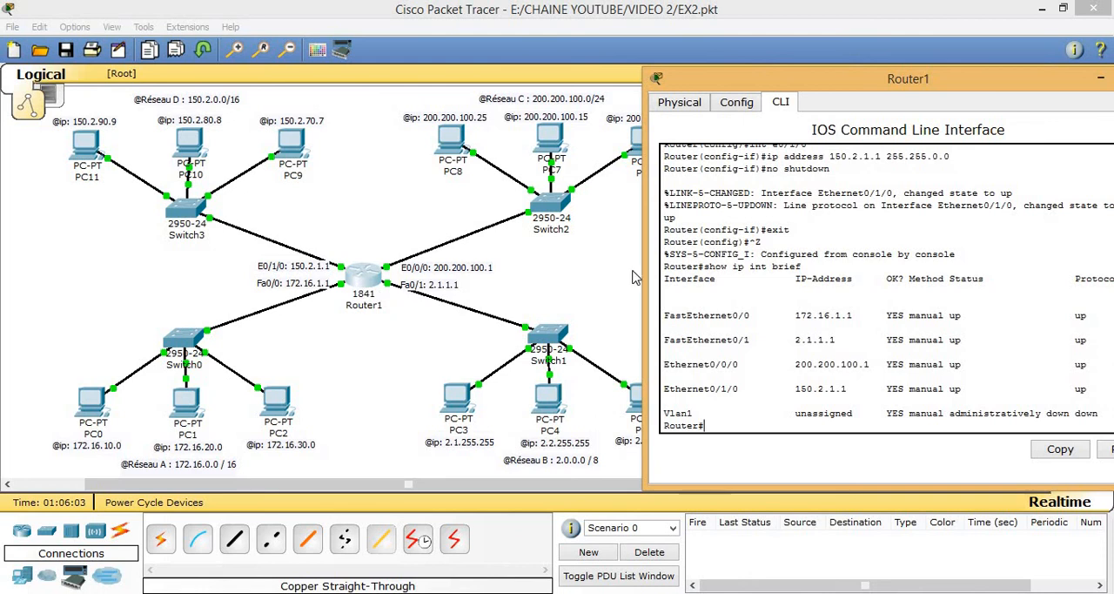
{"action": "left_click_drag", "start_coordinate": [818, 90], "coordinate": [754, 90]}
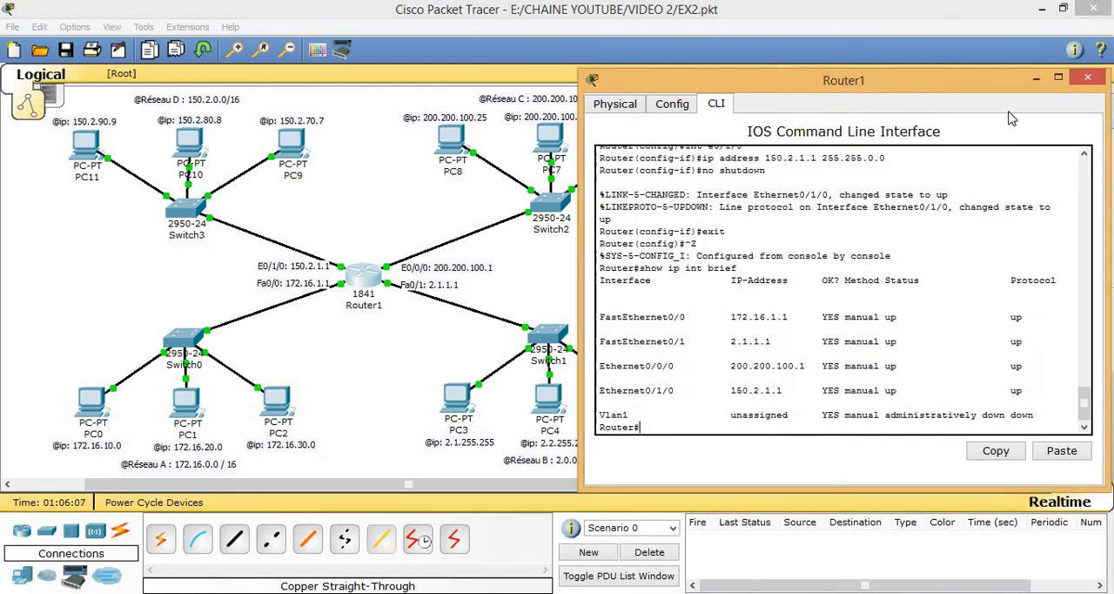
{"action": "left_click", "coordinate": [1087, 80]}
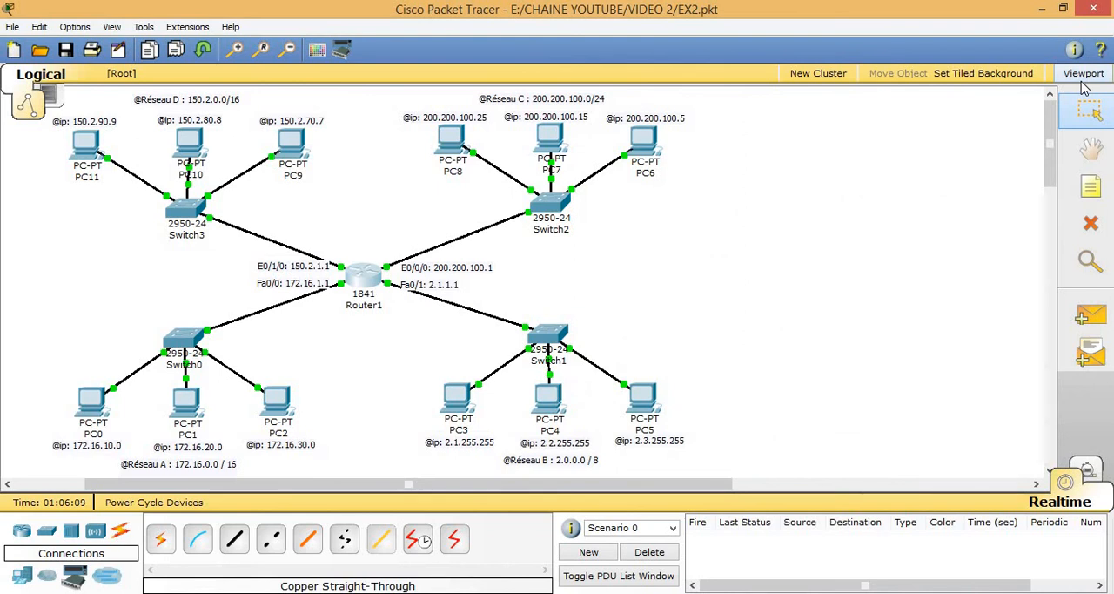